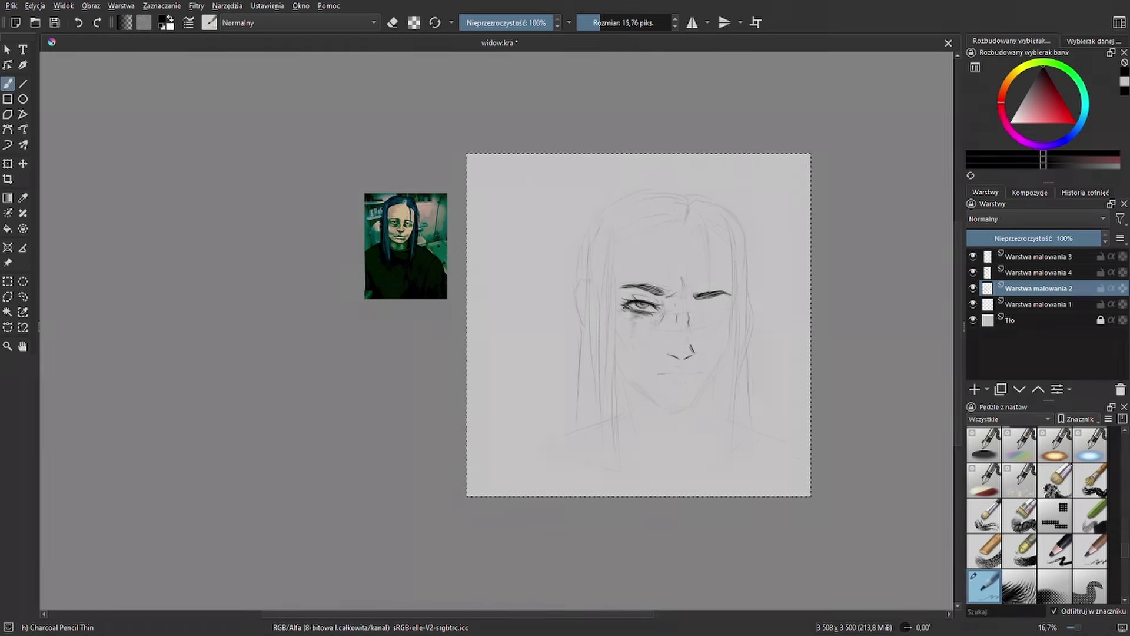
Define the mouth line and ink the lower jawline on Warstwa malowania 1 with a slightly larger charcoal pencil of about 22 px
{"action": "key", "text": "e"}
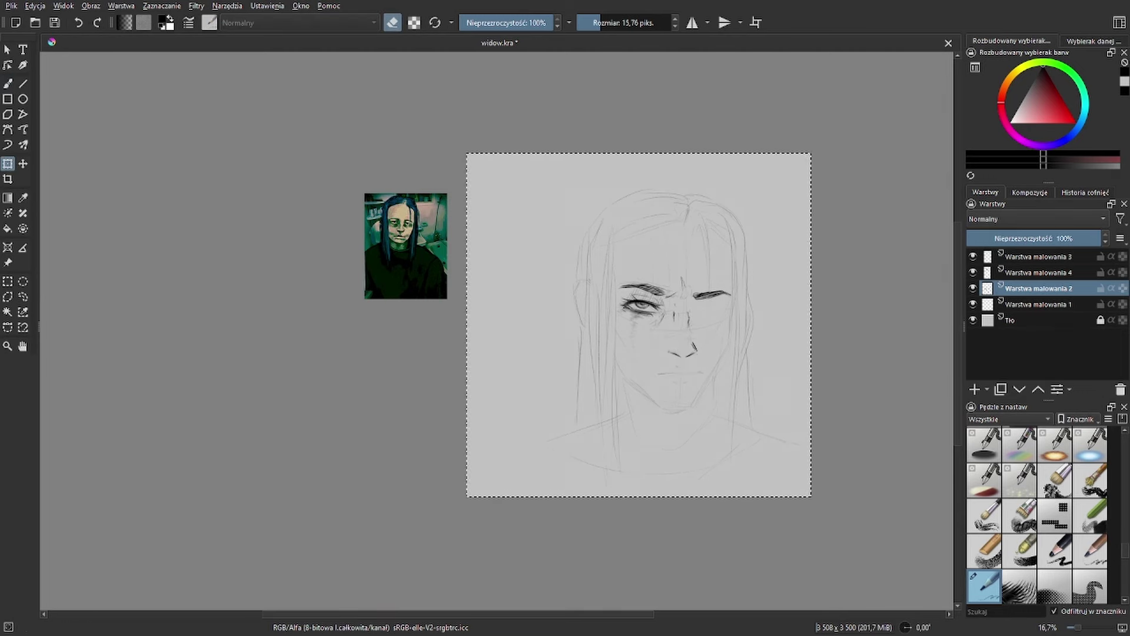
{"action": "key", "text": "e"}
{"action": "key", "text": "Page_Down"}
{"action": "key", "text": "bracketright"}
{"action": "key", "text": "bracketright"}
{"action": "key", "text": "bracketleft"}
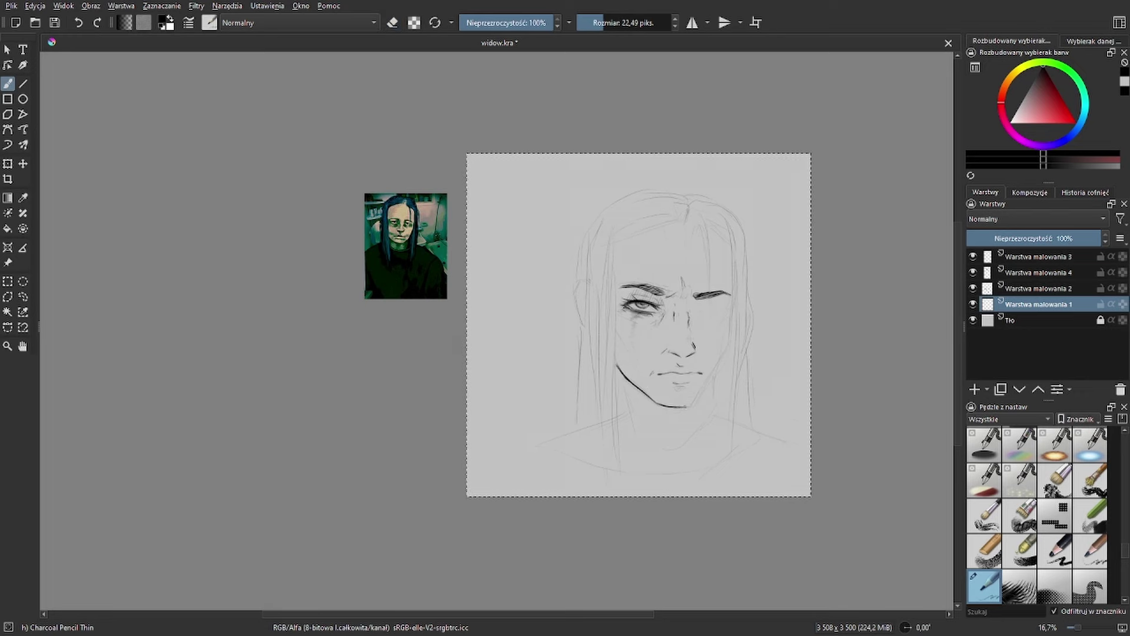
Complete the jaw contour up the right cheek and draw both sides of the neck with hatched shadows under the jaw
{"action": "key", "text": "e"}
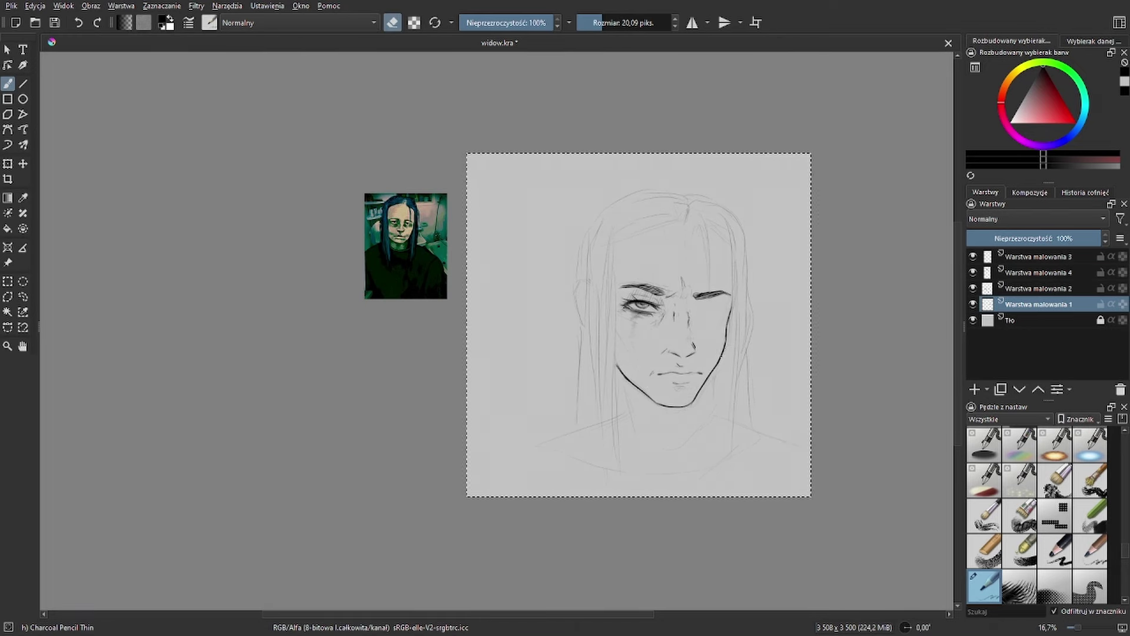
{"action": "key", "text": "e"}
{"action": "key", "text": "e"}
{"action": "key", "text": "e"}
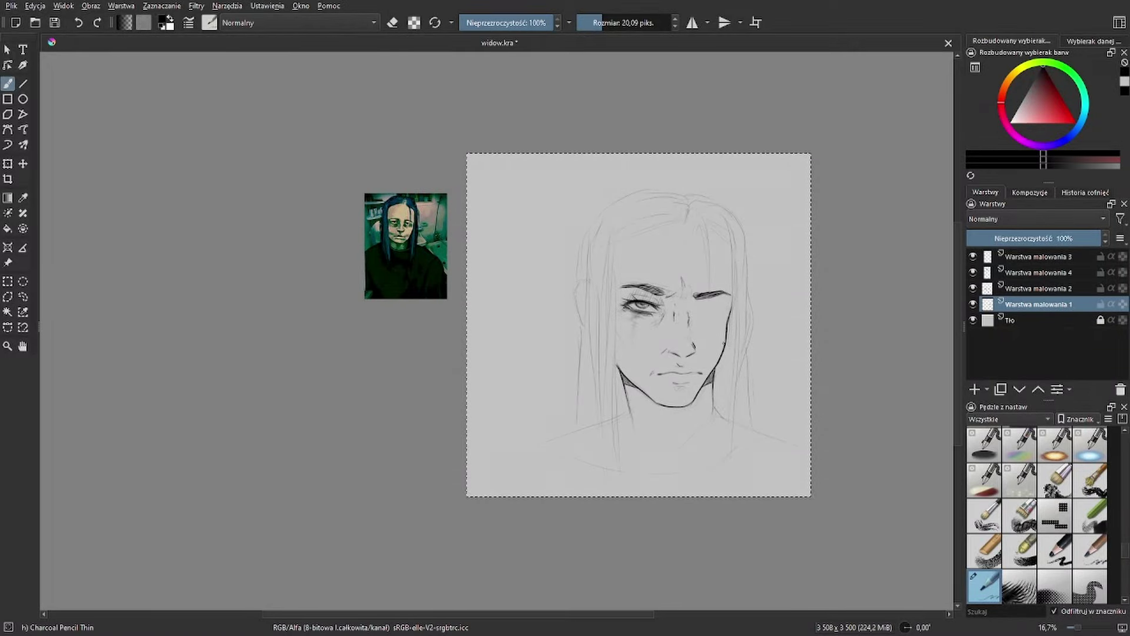
Check the proportions in mirrored view and draw the left shoulder line sloping down from the neck
{"action": "key", "text": "m"}
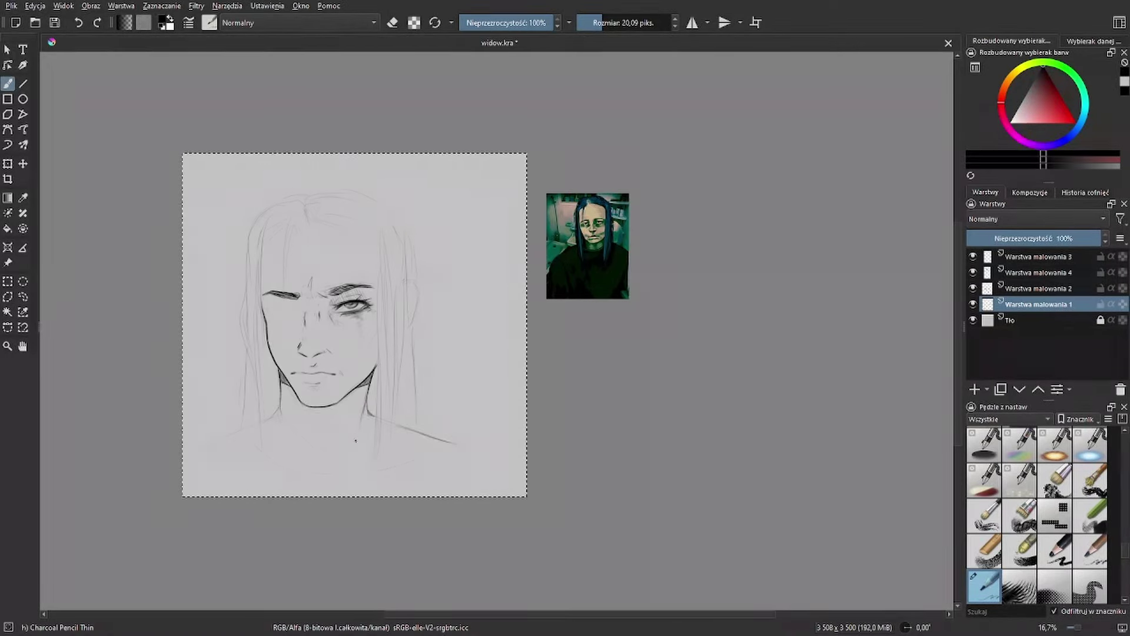
{"action": "key", "text": "m"}
{"action": "left_click_drag", "start_coordinate": [624, 412], "coordinate": [535, 443]}
Lasso the neck and shoulders in mirrored view and transform them, rotating slightly and shifting them to sit better under the head
{"action": "key", "text": "m"}
{"action": "left_click", "coordinate": [23, 296]}
{"action": "mouse_move", "coordinate": [291, 388]}
{"action": "left_mouse_down"}
{"action": "mouse_move", "coordinate": [353, 415]}
{"action": "mouse_move", "coordinate": [280, 369]}
{"action": "left_mouse_up"}
{"action": "key", "text": "ctrl+t"}
{"action": "left_click_drag", "start_coordinate": [335, 492], "coordinate": [335, 515]}
{"action": "left_click_drag", "start_coordinate": [504, 429], "coordinate": [504, 415]}
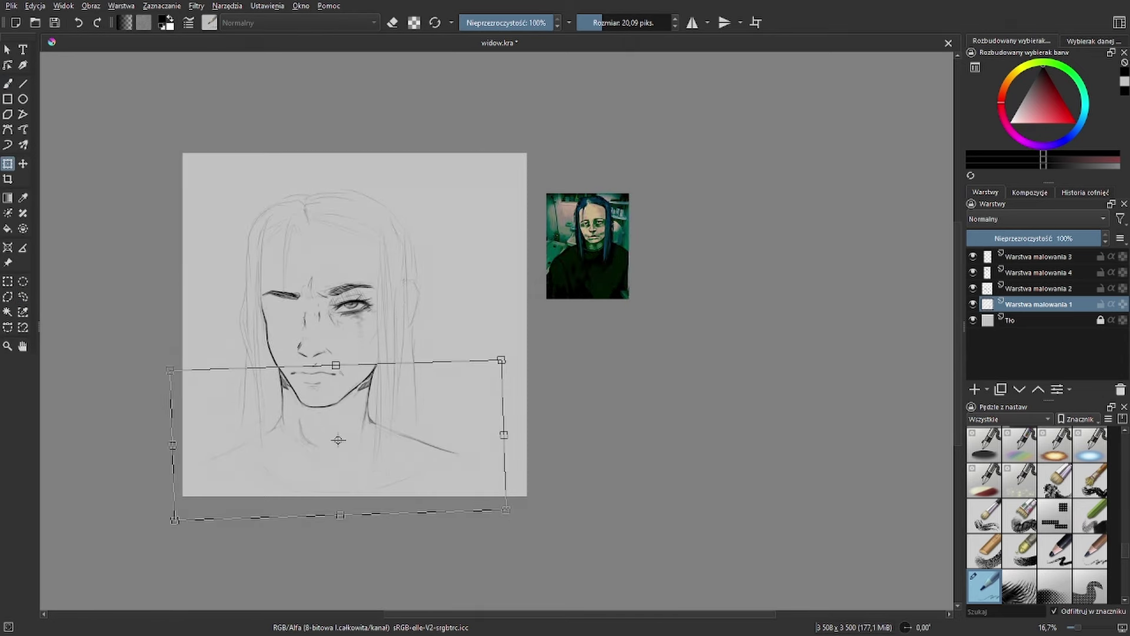
{"action": "left_click_drag", "start_coordinate": [335, 436], "coordinate": [347, 442]}
{"action": "key", "text": "Return"}
Erase the leftover overlaps around the jaw and redraw the line and shadow where the jaw meets the neck
{"action": "key", "text": "b"}
{"action": "key", "text": "e"}
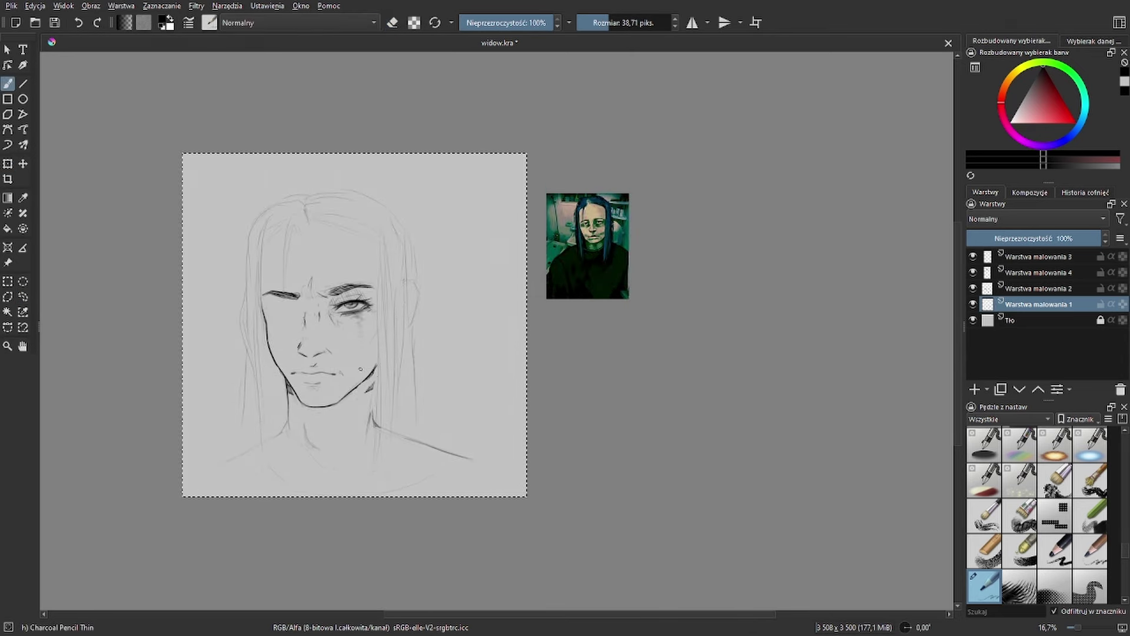
{"action": "key", "text": "e"}
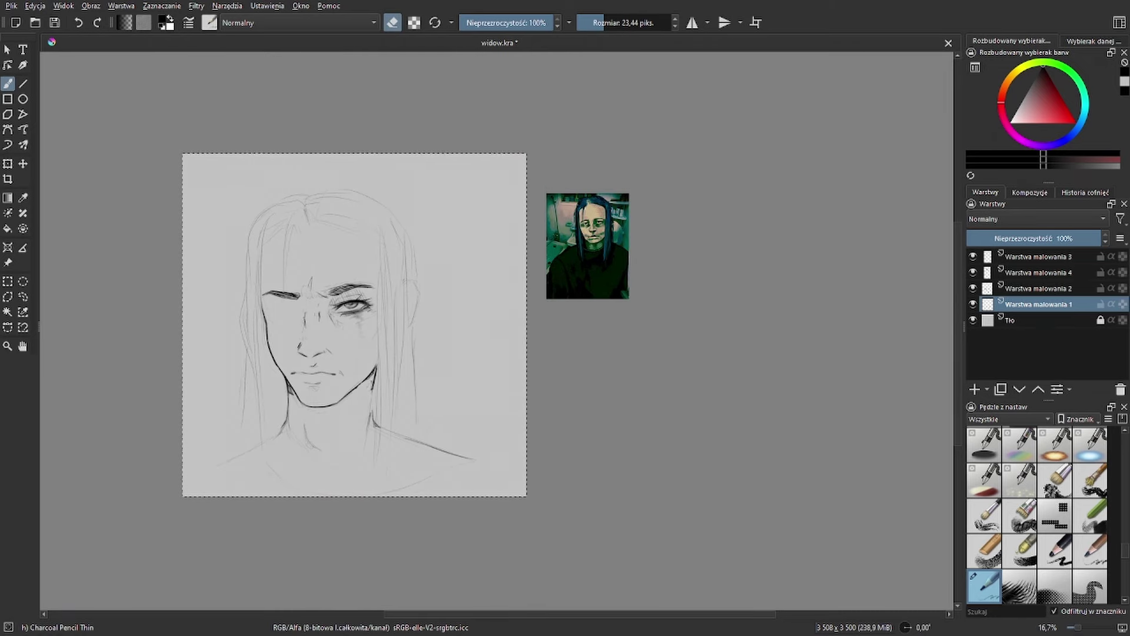
{"action": "left_click_drag", "start_coordinate": [377, 366], "coordinate": [372, 386]}
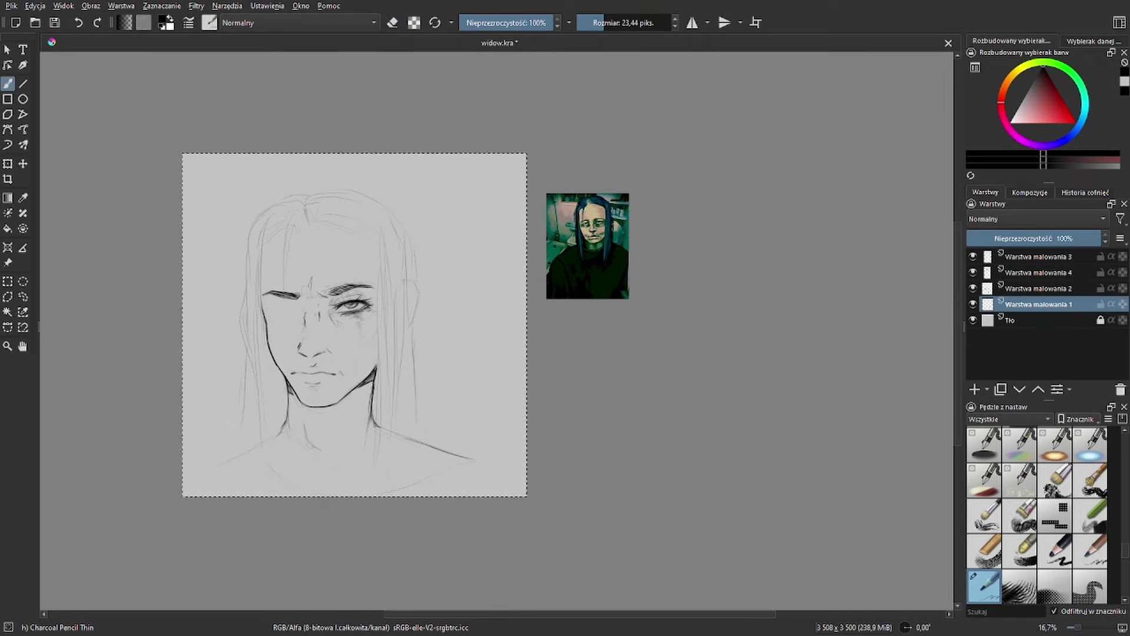
Draw the missing second eye beneath the right eyebrow on Warstwa malowania 2, checking it in mirrored view
{"action": "key", "text": "m"}
{"action": "left_click", "coordinate": [1036, 256]}
{"action": "left_click", "coordinate": [1036, 288]}
{"action": "key", "text": "bracketleft"}
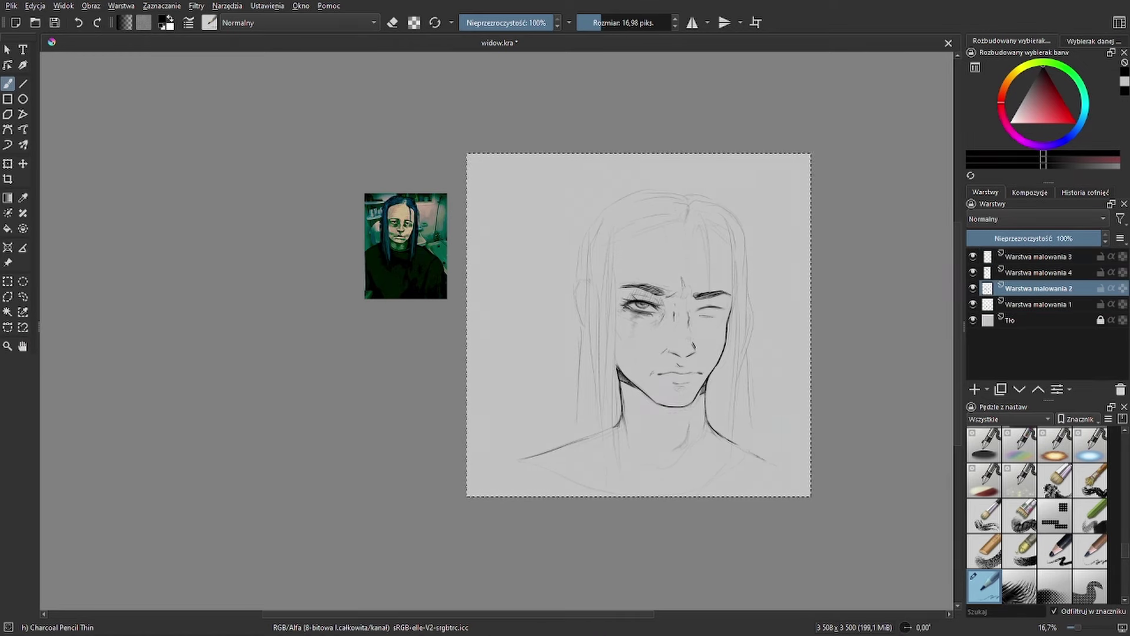
{"action": "left_click_drag", "start_coordinate": [697, 312], "coordinate": [725, 313]}
{"action": "key", "text": "m"}
{"action": "key", "text": "ctrl+t"}
{"action": "key", "text": "m"}
{"action": "key", "text": "b"}
{"action": "key", "text": "bracketleft"}
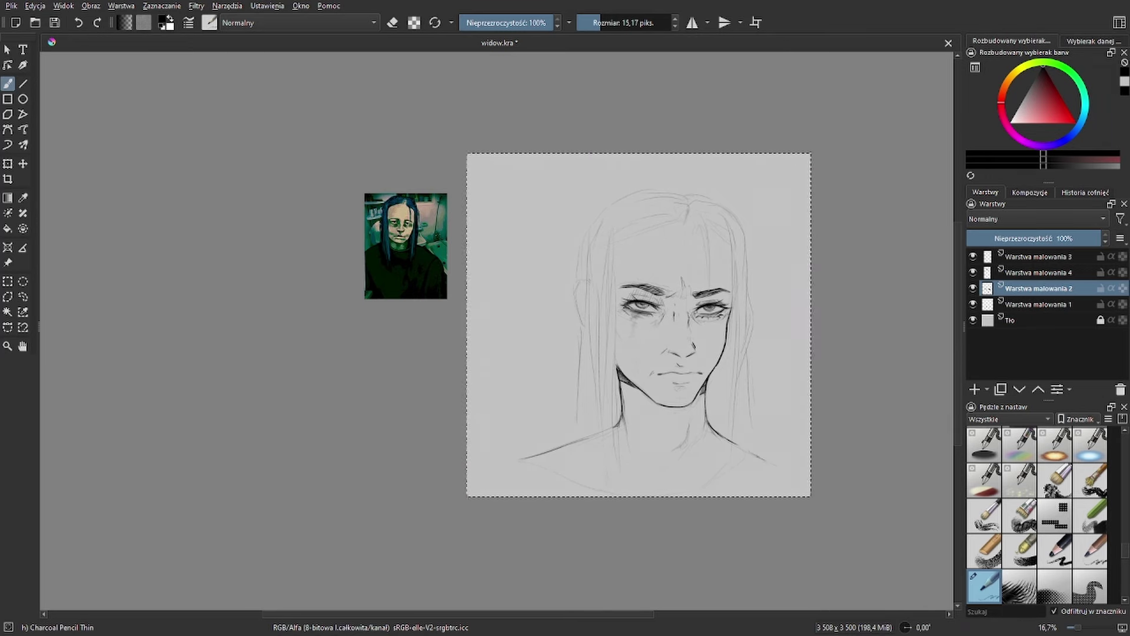
Lasso the newly drawn eye in mirrored view, nudge it into alignment with a transform, and return to painting
{"action": "key", "text": "m"}
{"action": "key", "text": "ctrl+t"}
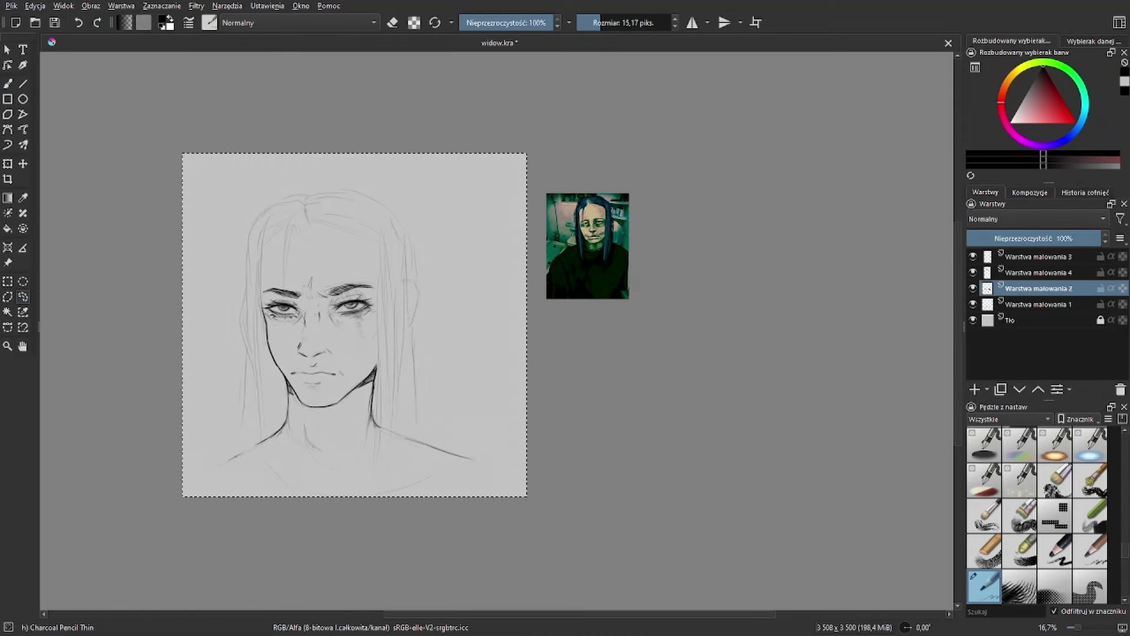
{"action": "left_click_drag", "start_coordinate": [283, 305], "coordinate": [285, 307]}
{"action": "key", "text": "Return"}
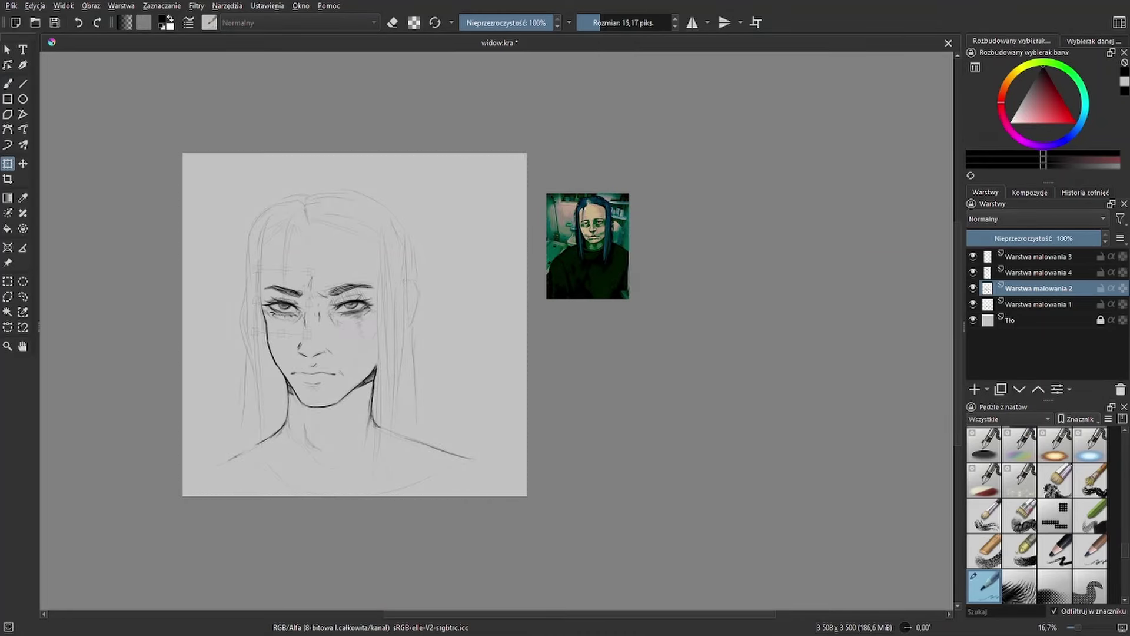
{"action": "key", "text": "ctrl+a"}
{"action": "key", "text": "b"}
Touch up the area under the eye on Warstwa malowania 4 and darken the mouth and nose lines on Warstwa malowania 2
{"action": "left_click", "coordinate": [1038, 272]}
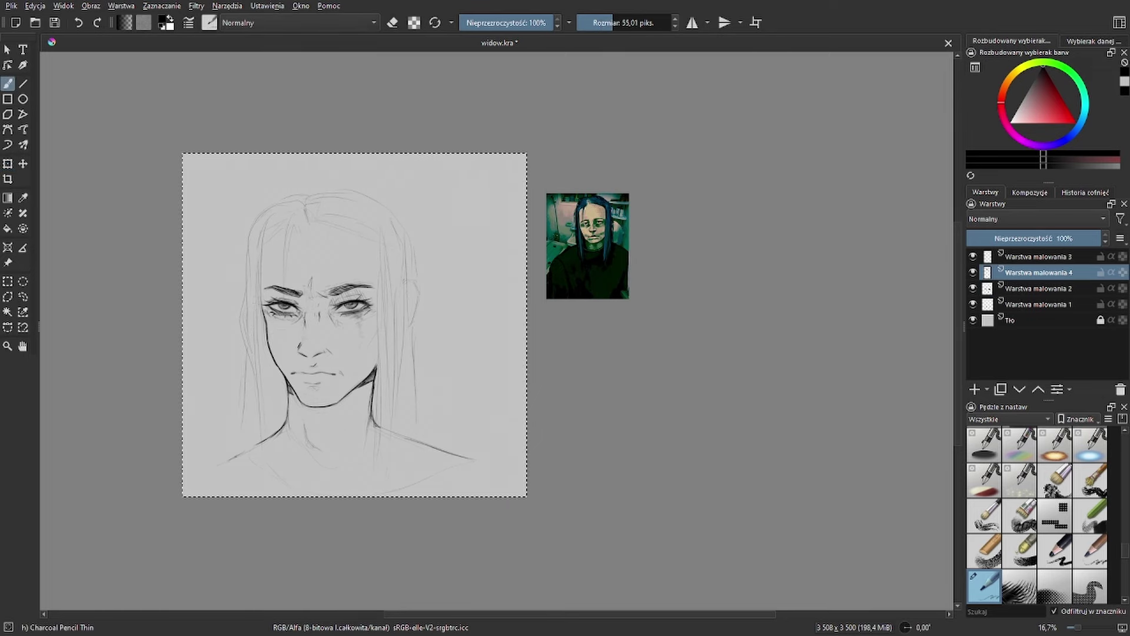
{"action": "left_click_drag", "start_coordinate": [306, 318], "coordinate": [291, 318]}
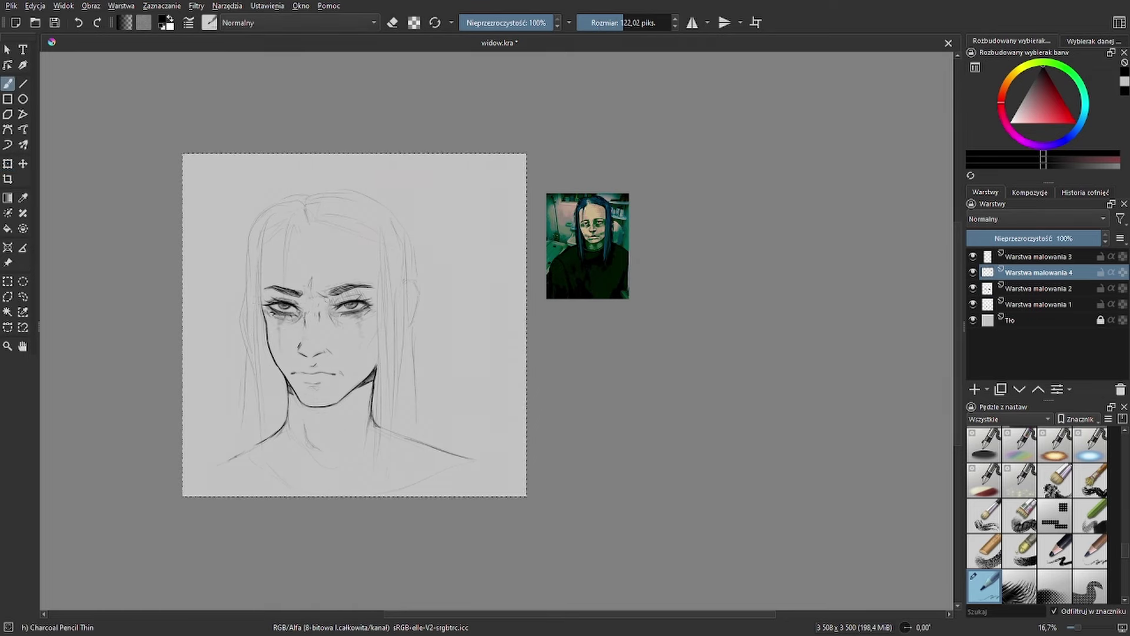
{"action": "key", "text": "m"}
{"action": "key", "text": "Page_Down"}
{"action": "left_click_drag", "start_coordinate": [529, 471], "coordinate": [772, 465]}
{"action": "key", "text": "bracketleft"}
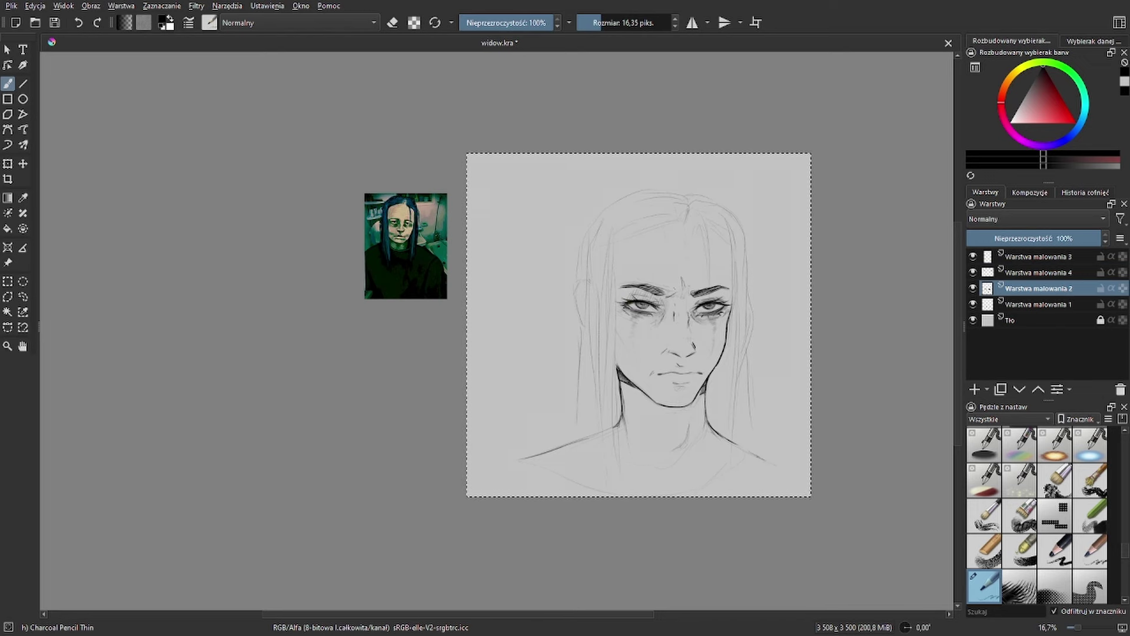
{"action": "left_click_drag", "start_coordinate": [654, 371], "coordinate": [689, 370]}
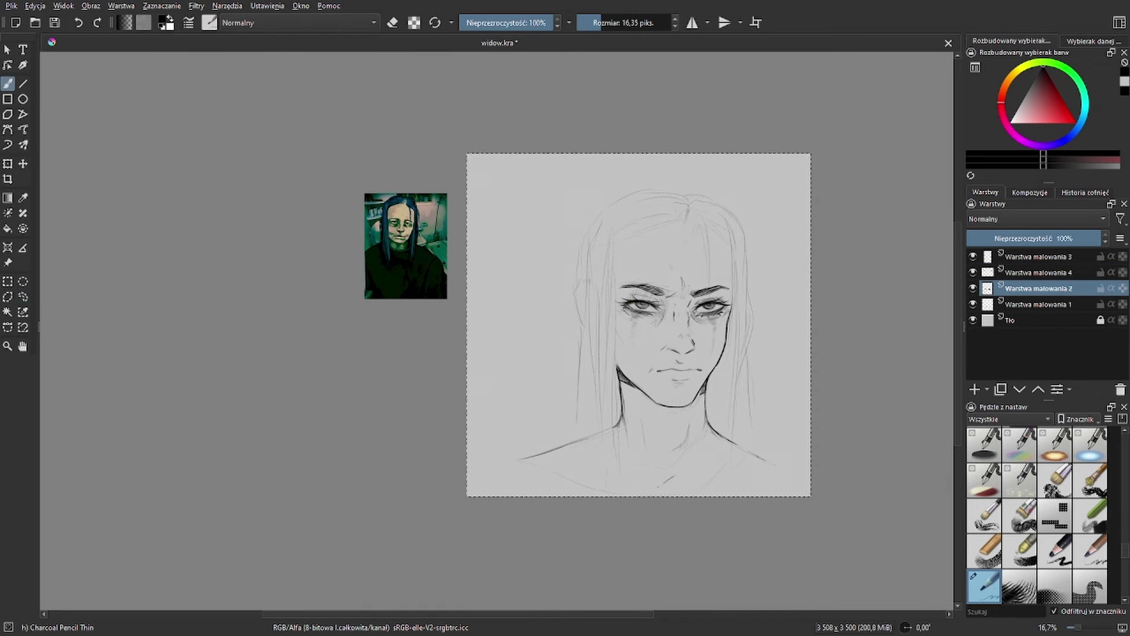
Ink the hair's right outer contour and its long strands on Warstwa malowania 3, from the parting down past the shoulder
{"action": "key", "text": "Page_Up"}
{"action": "key", "text": "Page_Up"}
{"action": "key", "text": "bracketright"}
{"action": "key", "text": "bracketright"}
{"action": "key", "text": "bracketright"}
{"action": "key", "text": "bracketright"}
{"action": "key", "text": "bracketright"}
{"action": "key", "text": "m"}
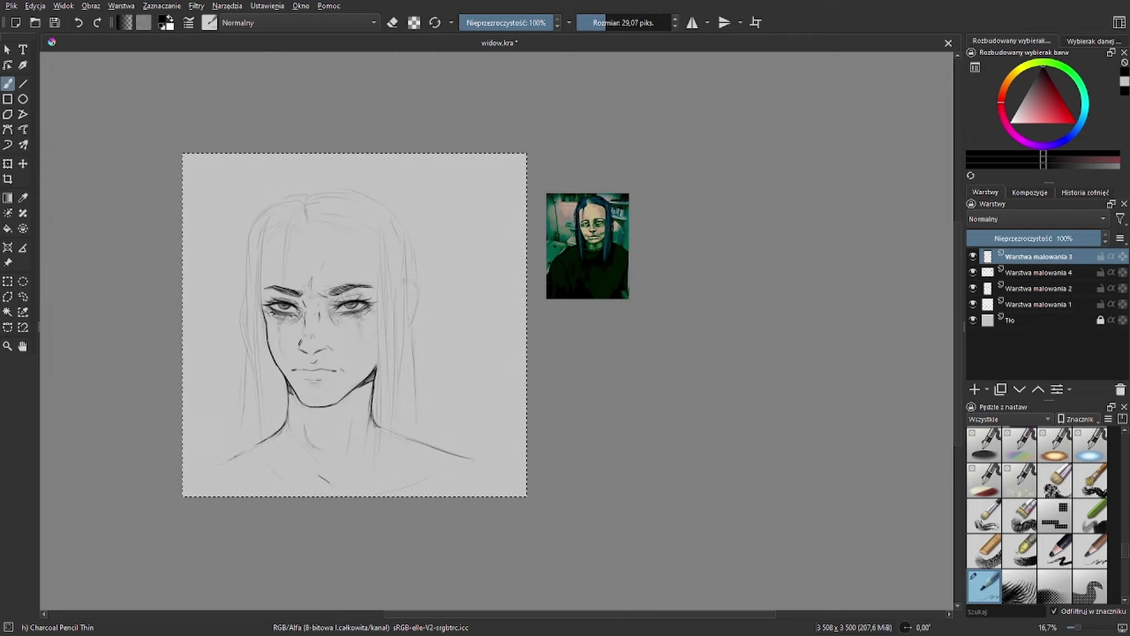
{"action": "key", "text": "m"}
{"action": "key", "text": "bracketleft"}
{"action": "mouse_move", "coordinate": [683, 195]}
{"action": "left_mouse_down"}
{"action": "mouse_move", "coordinate": [709, 198]}
{"action": "mouse_move", "coordinate": [727, 494]}
{"action": "left_mouse_up"}
{"action": "key", "text": "bracketleft"}
{"action": "key", "text": "bracketleft"}
{"action": "left_click_drag", "start_coordinate": [736, 247], "coordinate": [759, 457]}
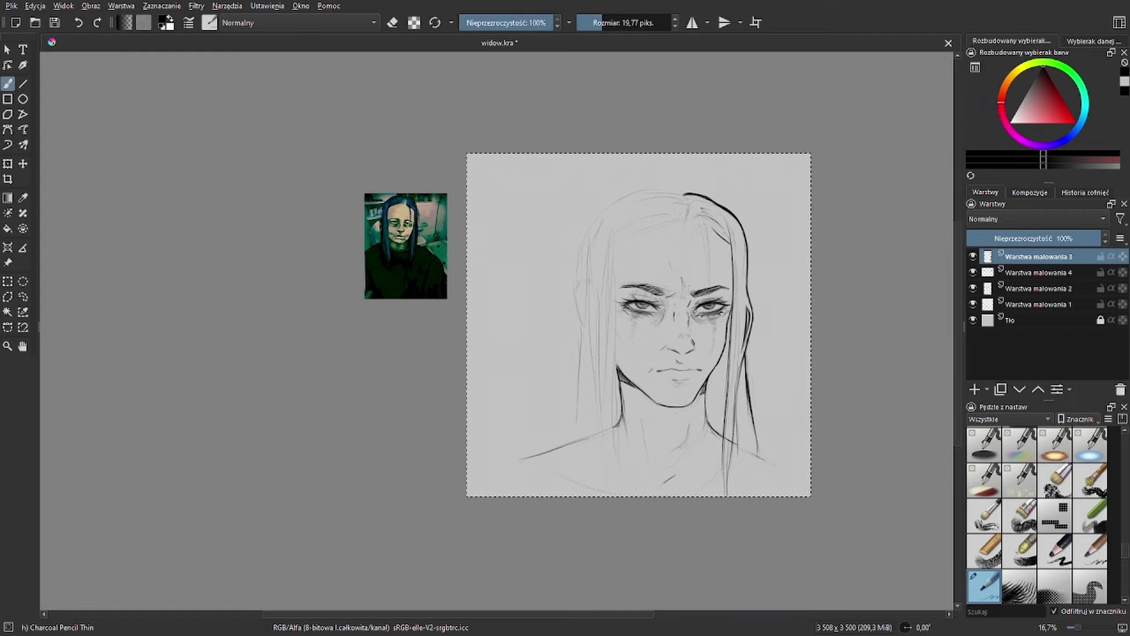
Add thin strands around the parting and ink the hairline and crown contour on the left half of the head
{"action": "key", "text": "bracketleft"}
{"action": "key", "text": "bracketleft"}
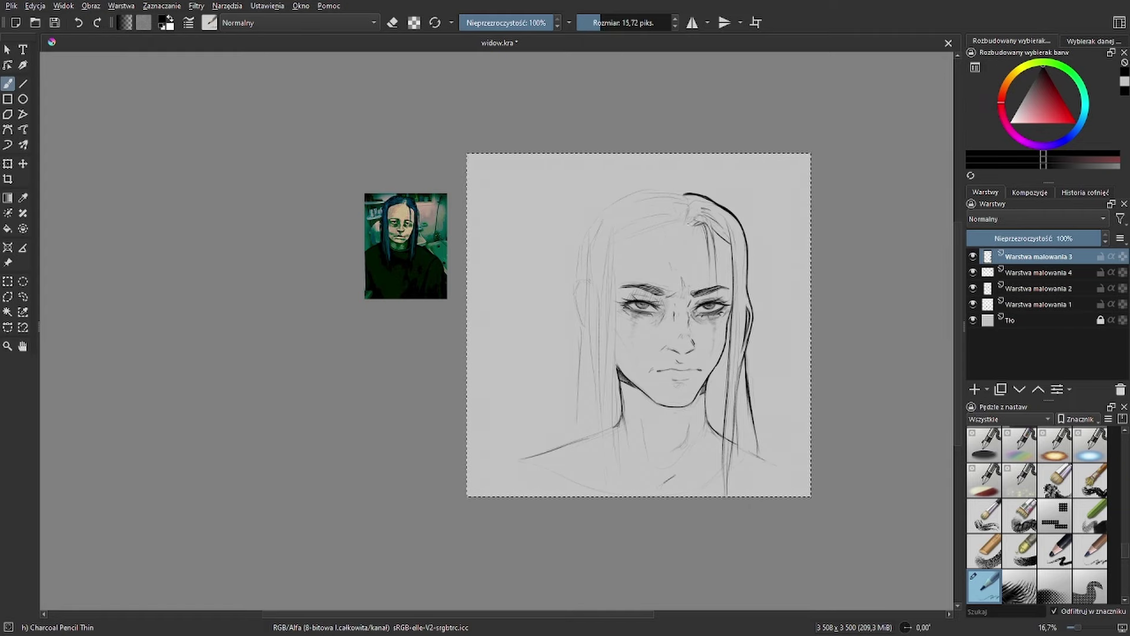
{"action": "key", "text": "bracketright"}
{"action": "key", "text": "bracketright"}
{"action": "key", "text": "bracketright"}
{"action": "key", "text": "bracketright"}
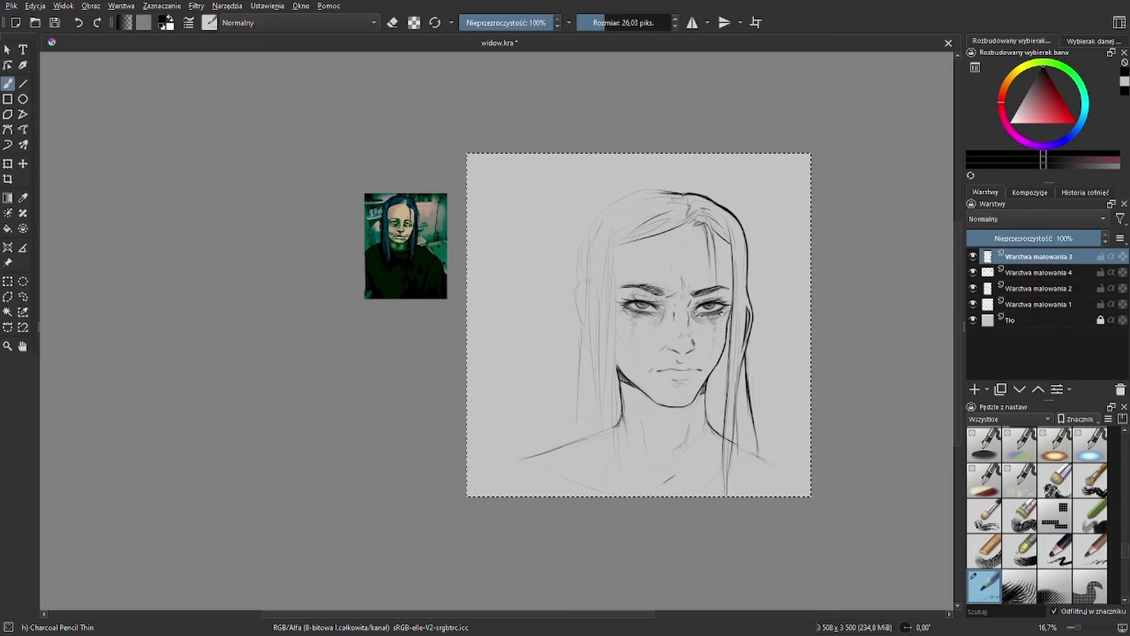
{"action": "left_click_drag", "start_coordinate": [603, 210], "coordinate": [689, 193]}
Ink the remaining side of the hair in mirrored view, with long strands framing the face and falling past the shoulder
{"action": "key", "text": "m"}
{"action": "key", "text": "bracketleft"}
{"action": "key", "text": "bracketleft"}
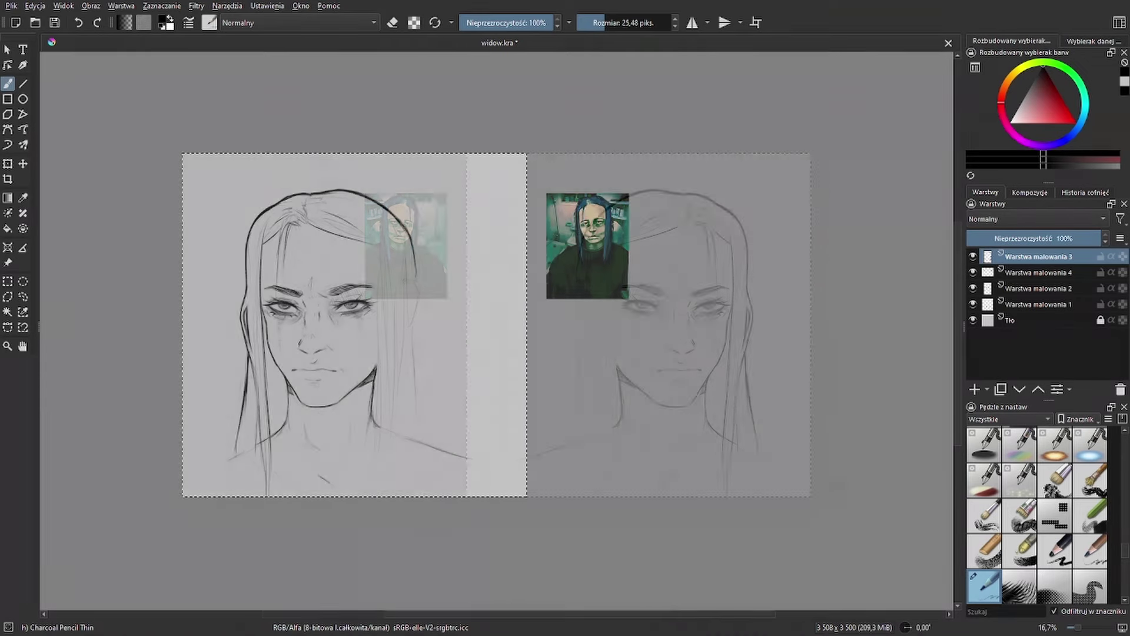
{"action": "left_click_drag", "start_coordinate": [377, 215], "coordinate": [392, 459]}
{"action": "left_click_drag", "start_coordinate": [394, 394], "coordinate": [383, 494]}
{"action": "left_click_drag", "start_coordinate": [416, 316], "coordinate": [423, 444]}
{"action": "left_click_drag", "start_coordinate": [413, 382], "coordinate": [412, 433]}
{"action": "left_click_drag", "start_coordinate": [412, 339], "coordinate": [406, 379]}
{"action": "left_click_drag", "start_coordinate": [407, 259], "coordinate": [402, 339]}
{"action": "key", "text": "m"}
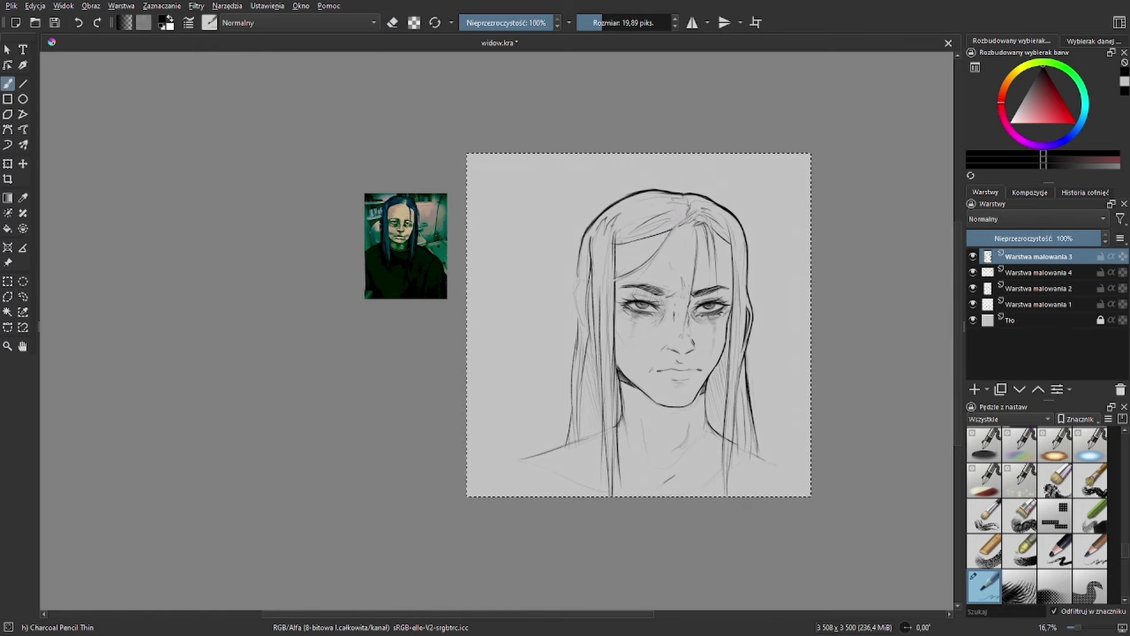
Draw the curved shirt neckline around the base of the neck on Warstwa malowania 1
{"action": "left_click", "coordinate": [1039, 304]}
{"action": "key", "text": "bracketright"}
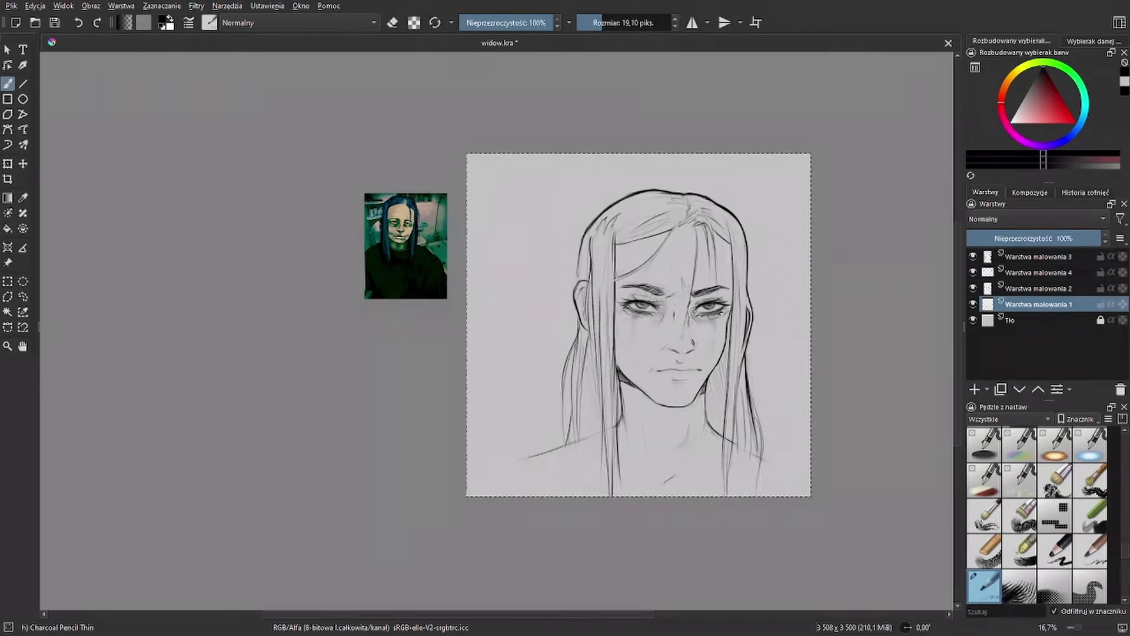
{"action": "key", "text": "bracketright"}
{"action": "left_click_drag", "start_coordinate": [619, 426], "coordinate": [713, 437]}
Clean up and sketch the shirt folds on the left shoulder, and add thin fold lines on the right shoulder
{"action": "key", "text": "bracketright"}
{"action": "key", "text": "bracketright"}
{"action": "key", "text": "bracketright"}
{"action": "key", "text": "bracketright"}
{"action": "key", "text": "bracketright"}
{"action": "key", "text": "bracketright"}
{"action": "key", "text": "bracketright"}
{"action": "key", "text": "bracketright"}
{"action": "key", "text": "bracketright"}
{"action": "key", "text": "bracketright"}
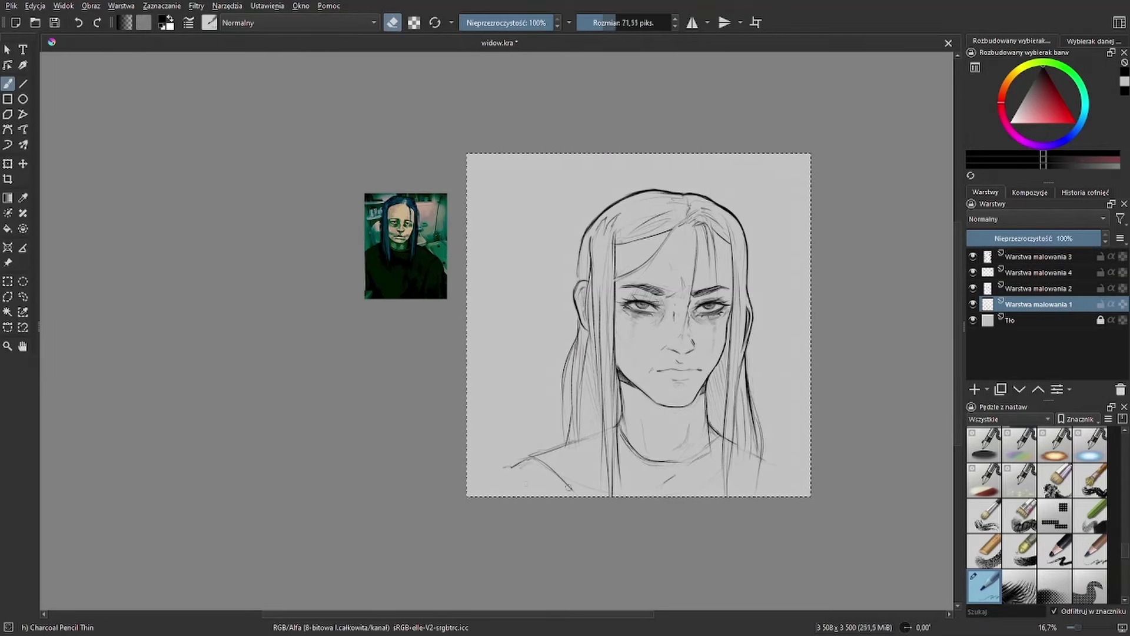
{"action": "left_click_drag", "start_coordinate": [505, 467], "coordinate": [563, 479]}
{"action": "key", "text": "bracketleft"}
{"action": "key", "text": "bracketleft"}
{"action": "key", "text": "bracketleft"}
{"action": "key", "text": "bracketleft"}
{"action": "key", "text": "bracketleft"}
{"action": "key", "text": "bracketleft"}
{"action": "key", "text": "bracketleft"}
{"action": "key", "text": "bracketleft"}
{"action": "key", "text": "bracketleft"}
{"action": "key", "text": "bracketleft"}
{"action": "key", "text": "bracketleft"}
{"action": "key", "text": "bracketleft"}
{"action": "key", "text": "bracketleft"}
{"action": "key", "text": "bracketleft"}
{"action": "key", "text": "bracketleft"}
{"action": "key", "text": "bracketleft"}
{"action": "key", "text": "bracketleft"}
{"action": "key", "text": "bracketleft"}
{"action": "key", "text": "bracketleft"}
{"action": "key", "text": "bracketleft"}
{"action": "left_click_drag", "start_coordinate": [761, 460], "coordinate": [798, 474]}
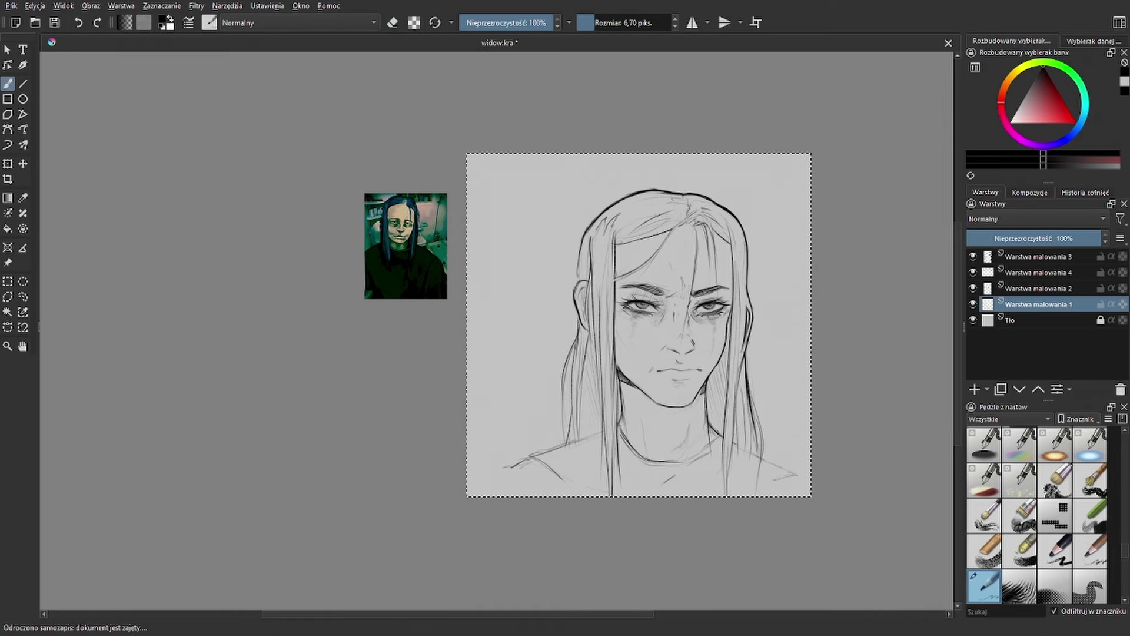
Thicken the outer contour of the lower hair beside the neck with the pencil set to about 23 px
{"action": "key", "text": "bracketright"}
{"action": "key", "text": "bracketright"}
{"action": "key", "text": "bracketright"}
{"action": "key", "text": "bracketright"}
{"action": "key", "text": "bracketright"}
{"action": "key", "text": "bracketright"}
{"action": "key", "text": "bracketright"}
{"action": "key", "text": "bracketright"}
{"action": "key", "text": "bracketright"}
{"action": "key", "text": "bracketright"}
{"action": "key", "text": "bracketright"}
{"action": "key", "text": "bracketright"}
{"action": "key", "text": "bracketright"}
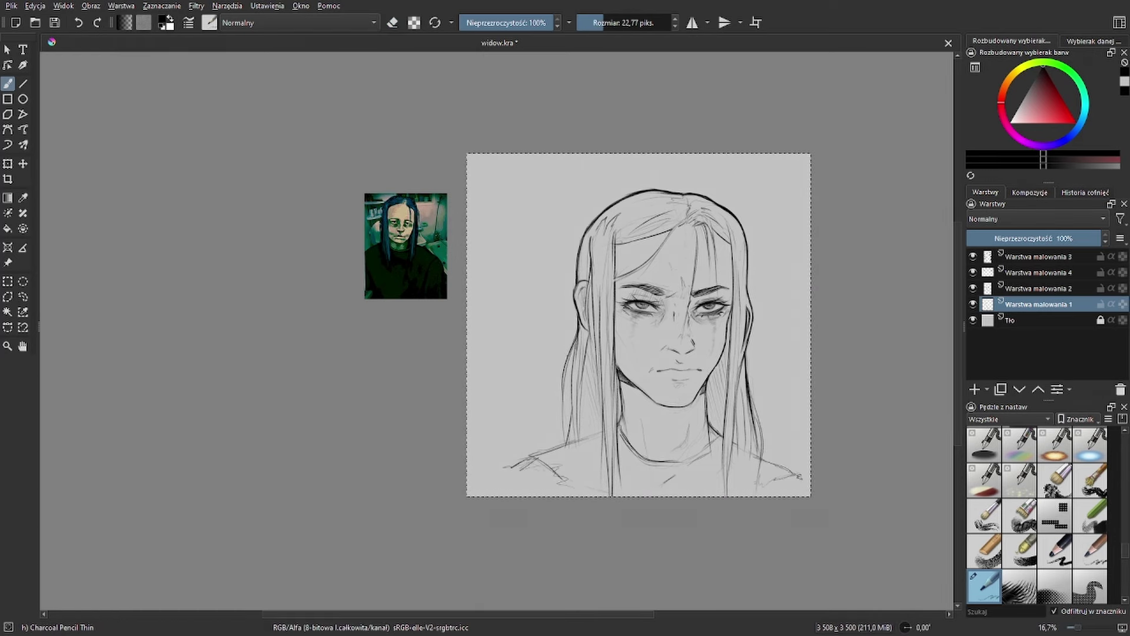
{"action": "left_click_drag", "start_coordinate": [574, 354], "coordinate": [585, 415]}
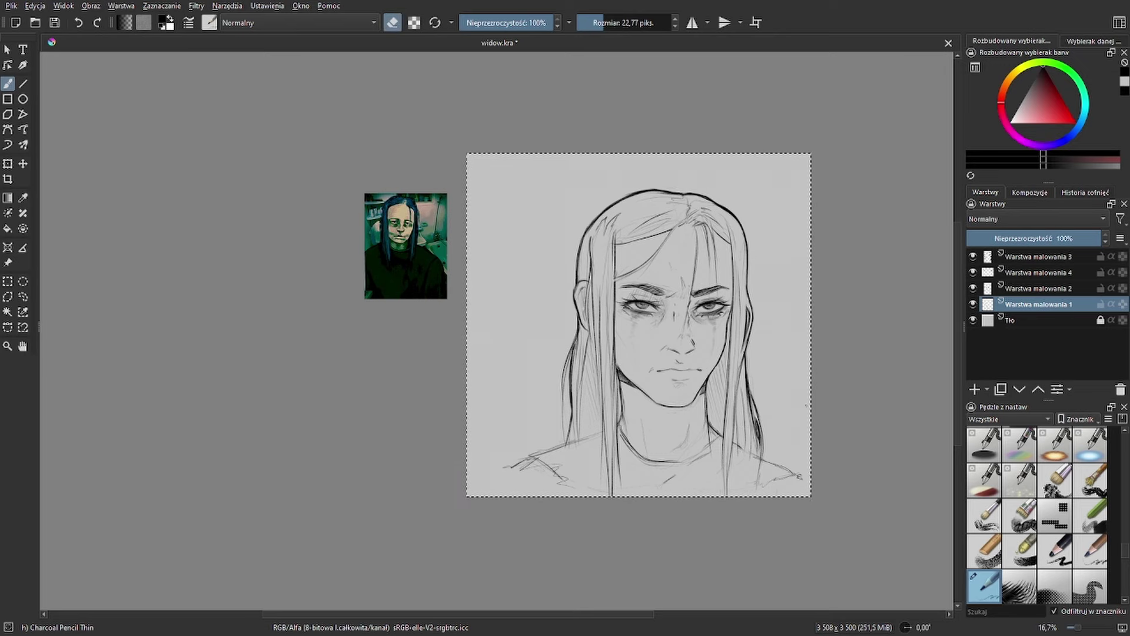
Group the four line-art layers and transform the group to move the portrait higher on the canvas
{"action": "key", "text": "Page_Up"}
{"action": "key", "text": "Page_Up"}
{"action": "key", "text": "Page_Up"}
{"action": "key", "text": "bracketright"}
{"action": "scroll", "coordinate": [747, 263], "scroll_direction": "up", "scroll_amount": 1}
{"action": "scroll", "coordinate": [747, 264], "scroll_direction": "down", "scroll_amount": 1}
{"action": "key", "text": "ctrl+g"}
{"action": "key", "text": "ctrl+t"}
{"action": "key", "text": "Return"}
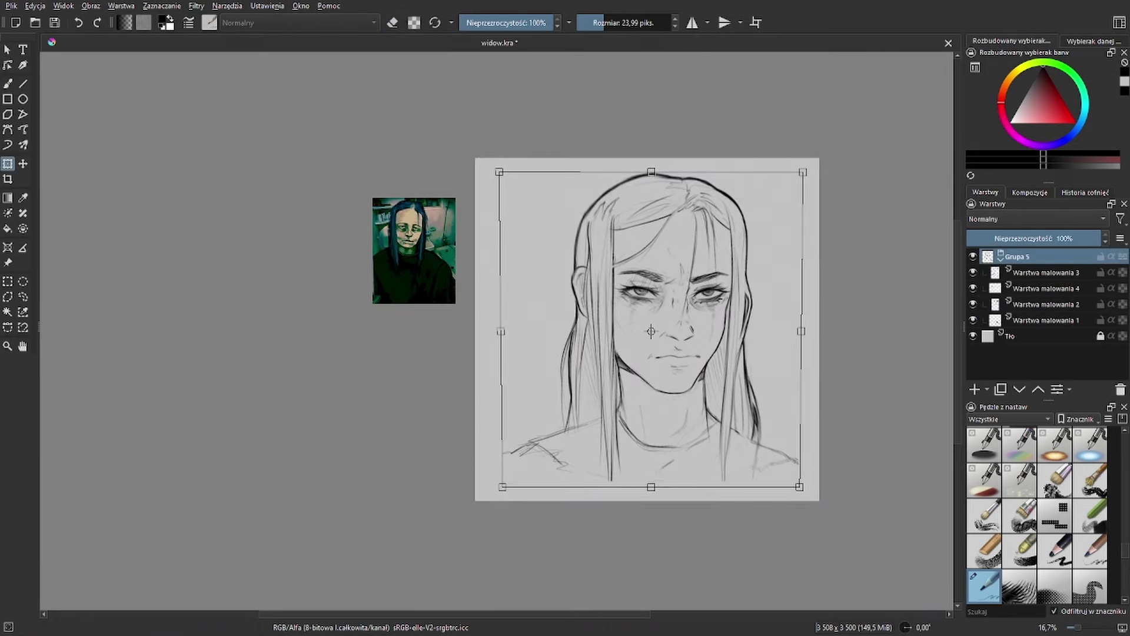
Merge Warstwa malowania 4 into Warstwa malowania 2 and adjust the right eye area with a transform, checking in mirrored view
{"action": "key", "text": "Page_Down"}
{"action": "key", "text": "Page_Down"}
{"action": "key", "text": "ctrl+e"}
{"action": "key", "text": "ctrl+t"}
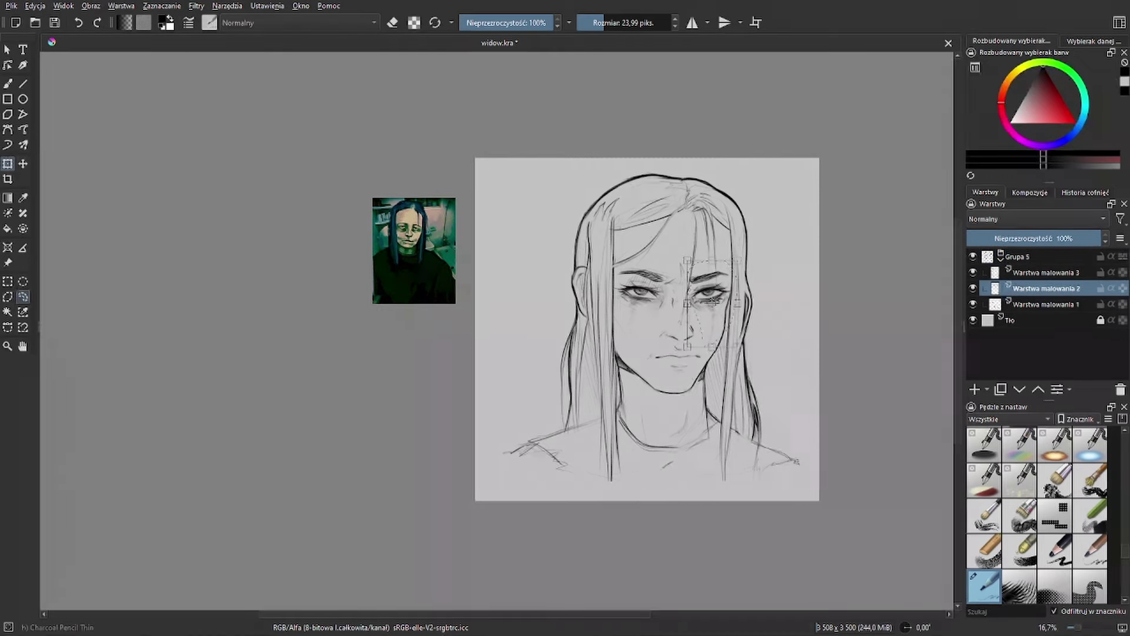
{"action": "key", "text": "Return"}
{"action": "key", "text": "t"}
{"action": "scroll", "coordinate": [830, 241], "scroll_direction": "down", "scroll_amount": 1}
{"action": "key", "text": "m"}
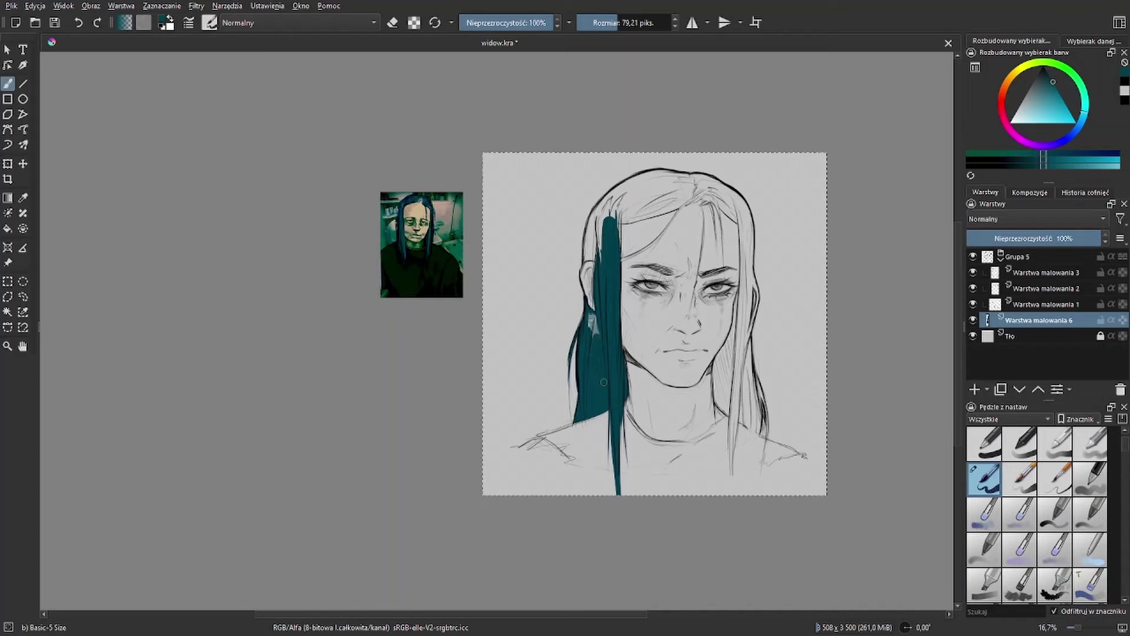
Paint the left half of the hair flat dark teal on Warstwa malowania 6 with Basic-5 Size, from the side strands to the crown
{"action": "mouse_move", "coordinate": [593, 335]}
{"action": "left_mouse_down"}
{"action": "mouse_move", "coordinate": [594, 224]}
{"action": "mouse_move", "coordinate": [616, 212]}
{"action": "left_mouse_up"}
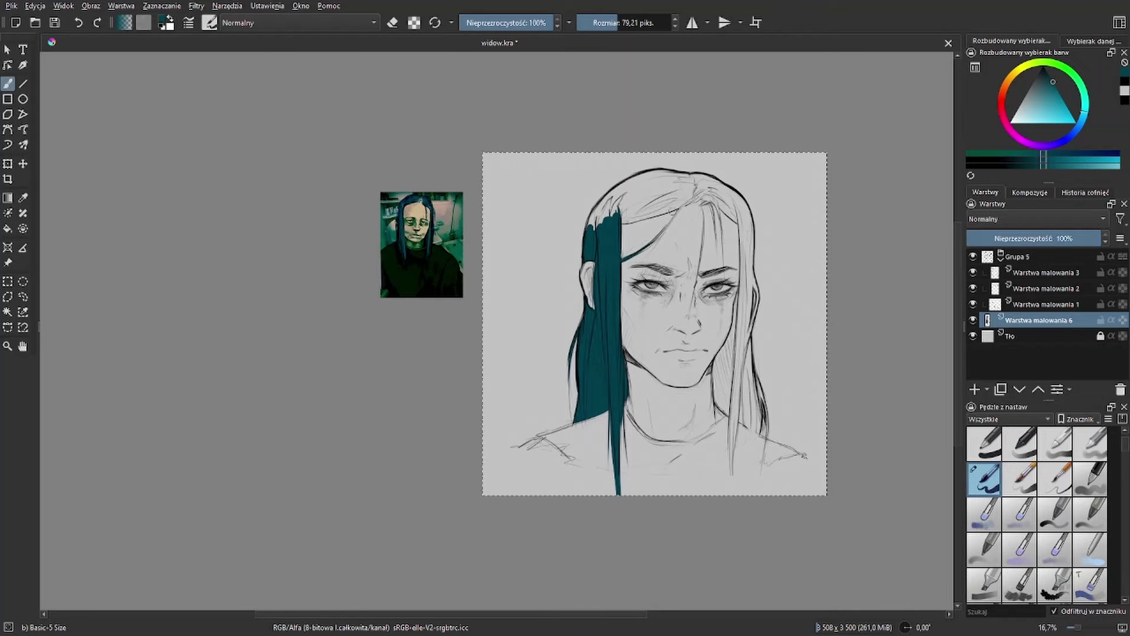
{"action": "scroll", "coordinate": [616, 203], "scroll_direction": "up", "scroll_amount": 2}
{"action": "mouse_move", "coordinate": [756, 203]}
{"action": "left_mouse_down"}
{"action": "mouse_move", "coordinate": [627, 324]}
{"action": "mouse_move", "coordinate": [759, 200]}
{"action": "mouse_move", "coordinate": [633, 244]}
{"action": "mouse_move", "coordinate": [577, 233]}
{"action": "mouse_move", "coordinate": [654, 171]}
{"action": "mouse_move", "coordinate": [718, 156]}
{"action": "left_mouse_up"}
{"action": "scroll", "coordinate": [823, 177], "scroll_direction": "down", "scroll_amount": 1}
{"action": "scroll", "coordinate": [523, 311], "scroll_direction": "down", "scroll_amount": 1}
{"action": "key", "text": "e"}
{"action": "key", "text": "e"}
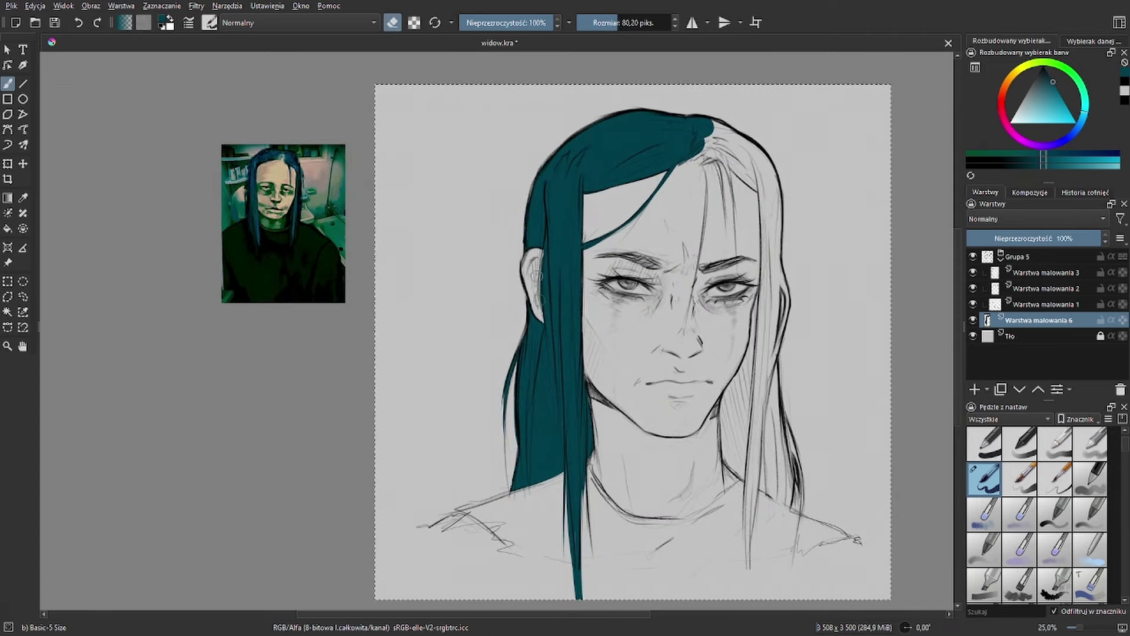
Paint the other half of the hair and its thin face strands flat dark teal on Warstwa malowania 6
{"action": "mouse_move", "coordinate": [683, 162]}
{"action": "left_mouse_down"}
{"action": "mouse_move", "coordinate": [707, 156]}
{"action": "mouse_move", "coordinate": [686, 347]}
{"action": "left_mouse_up"}
{"action": "left_click_drag", "start_coordinate": [589, 291], "coordinate": [580, 383]}
{"action": "left_click_drag", "start_coordinate": [706, 158], "coordinate": [737, 257]}
{"action": "mouse_move", "coordinate": [706, 121]}
{"action": "left_mouse_down"}
{"action": "mouse_move", "coordinate": [721, 156]}
{"action": "mouse_move", "coordinate": [735, 137]}
{"action": "mouse_move", "coordinate": [771, 214]}
{"action": "mouse_move", "coordinate": [774, 192]}
{"action": "mouse_move", "coordinate": [767, 229]}
{"action": "mouse_move", "coordinate": [787, 296]}
{"action": "mouse_move", "coordinate": [764, 273]}
{"action": "mouse_move", "coordinate": [767, 327]}
{"action": "mouse_move", "coordinate": [726, 417]}
{"action": "mouse_move", "coordinate": [735, 465]}
{"action": "mouse_move", "coordinate": [784, 498]}
{"action": "mouse_move", "coordinate": [777, 406]}
{"action": "left_mouse_up"}
{"action": "left_click_drag", "start_coordinate": [768, 360], "coordinate": [794, 450]}
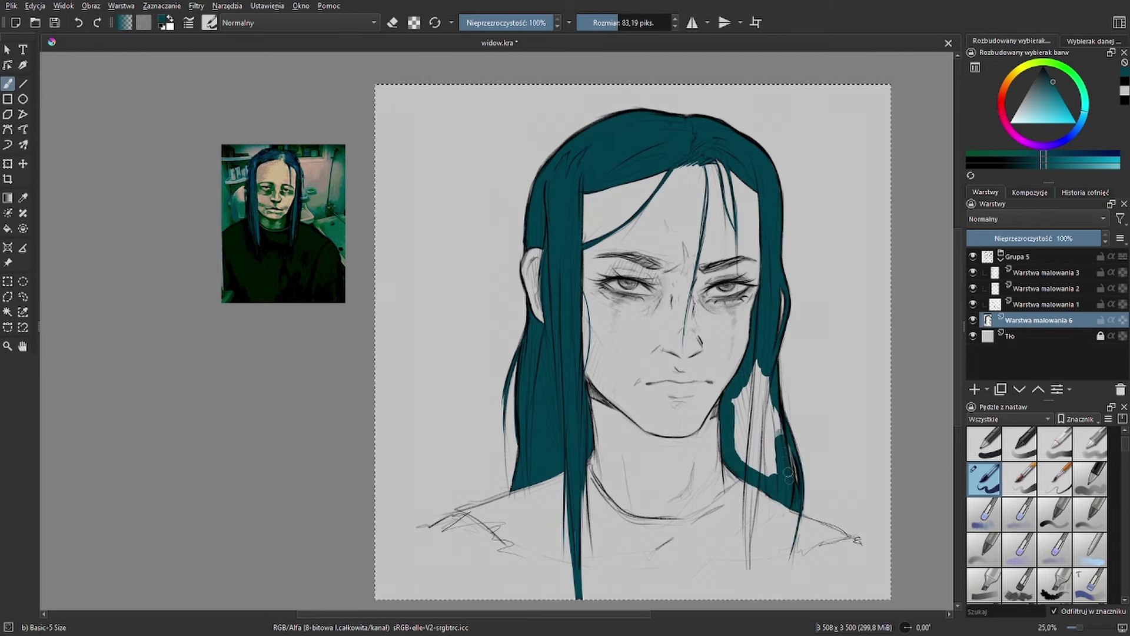
{"action": "left_click_drag", "start_coordinate": [766, 359], "coordinate": [739, 447]}
{"action": "mouse_move", "coordinate": [768, 412]}
{"action": "left_mouse_down"}
{"action": "mouse_move", "coordinate": [761, 461]}
{"action": "mouse_move", "coordinate": [747, 582]}
{"action": "left_mouse_up"}
{"action": "scroll", "coordinate": [765, 337], "scroll_direction": "down", "scroll_amount": 3}
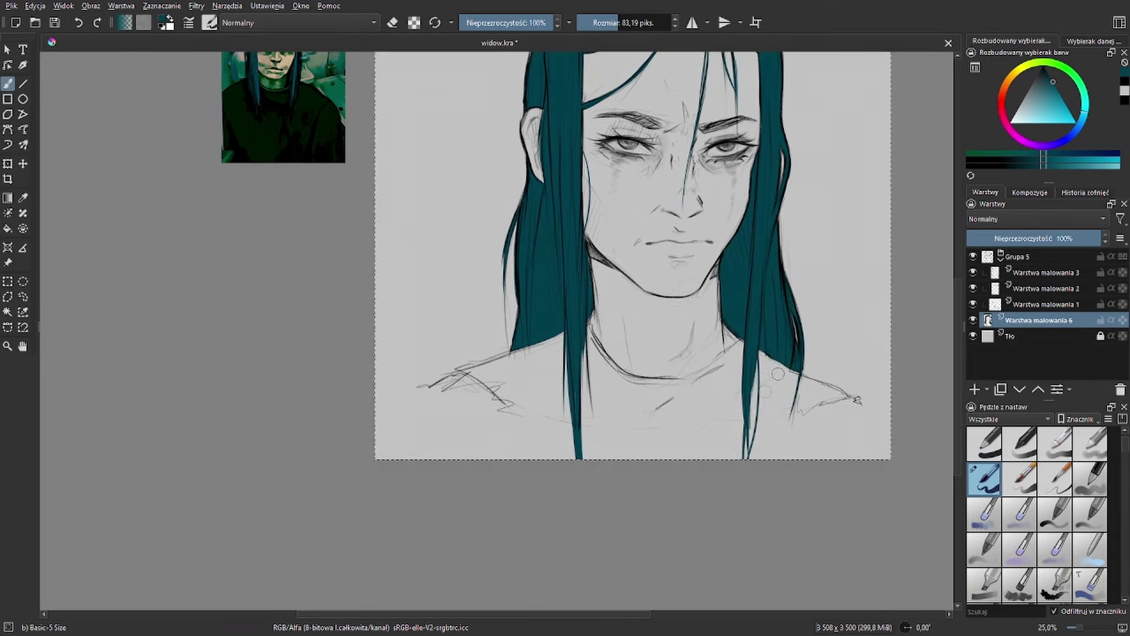
Paint the face, ear and neck flat beige on new Warstwa malowania 7 beneath the hair, then recolour them a lighter peach
{"action": "key", "text": "minus"}
{"action": "left_click", "coordinate": [473, 254], "text": "ctrl"}
{"action": "key", "text": "Insert"}
{"action": "left_click_drag", "start_coordinate": [668, 330], "coordinate": [661, 248]}
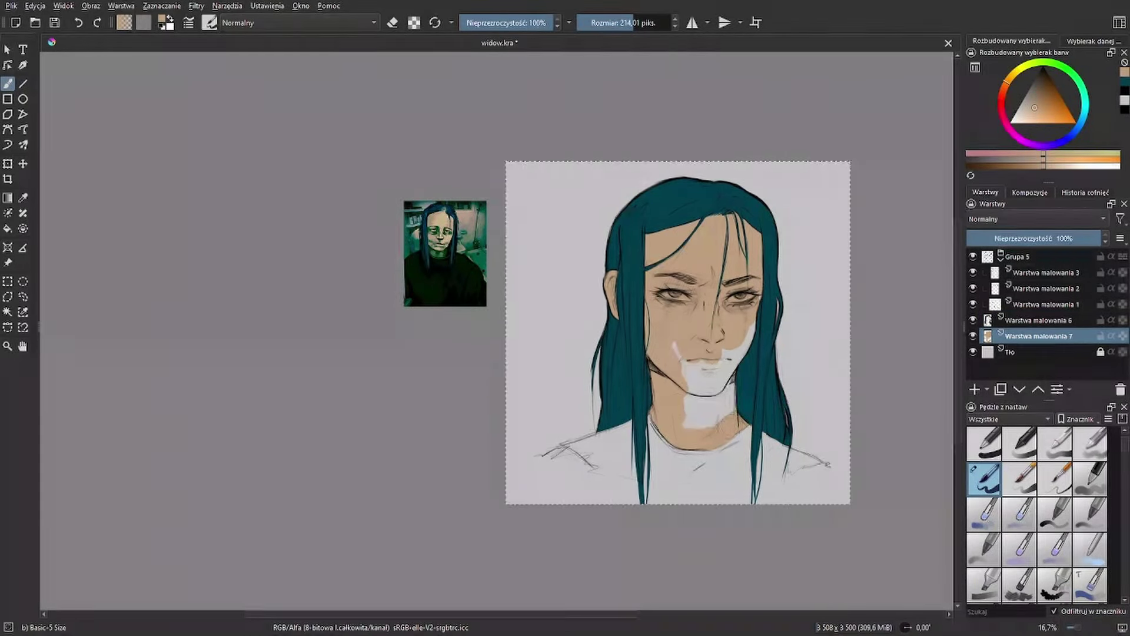
{"action": "left_click_drag", "start_coordinate": [677, 347], "coordinate": [718, 424]}
{"action": "left_click", "coordinate": [706, 365], "text": "ctrl"}
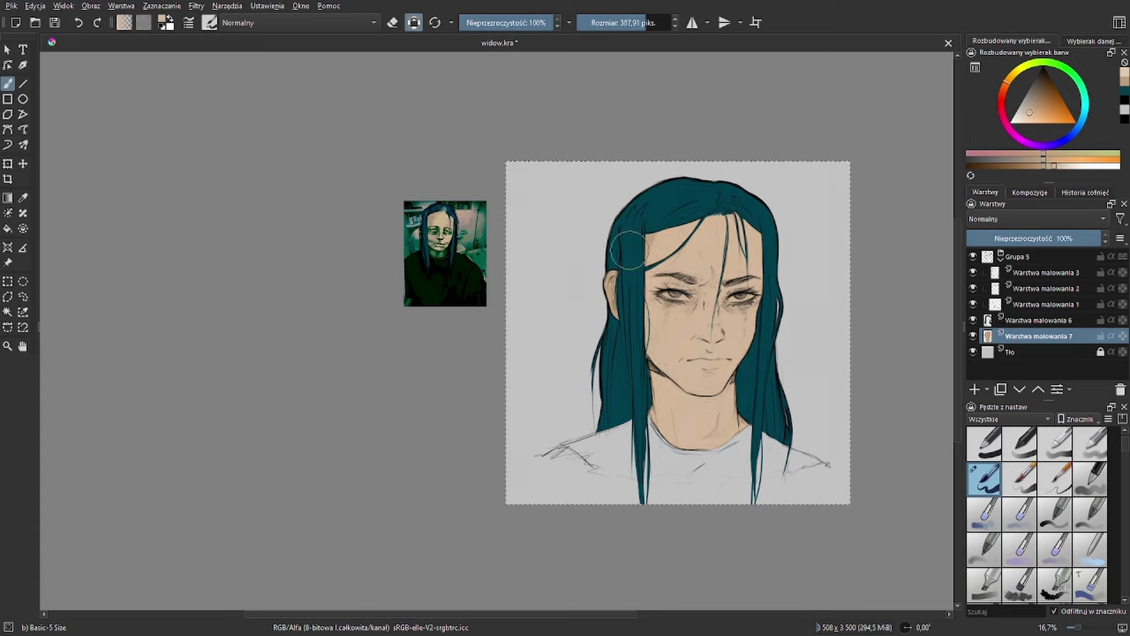
Paint the eyes off-white on new Warstwa malowania 8 and the eyebrows dark teal on Warstwa malowania 6
{"action": "key", "text": "Insert"}
{"action": "key", "text": "bracketright"}
{"action": "key", "text": "bracketright"}
{"action": "key", "text": "bracketleft"}
{"action": "key", "text": "bracketleft"}
{"action": "key", "text": "bracketleft"}
{"action": "key", "text": "bracketleft"}
{"action": "key", "text": "bracketleft"}
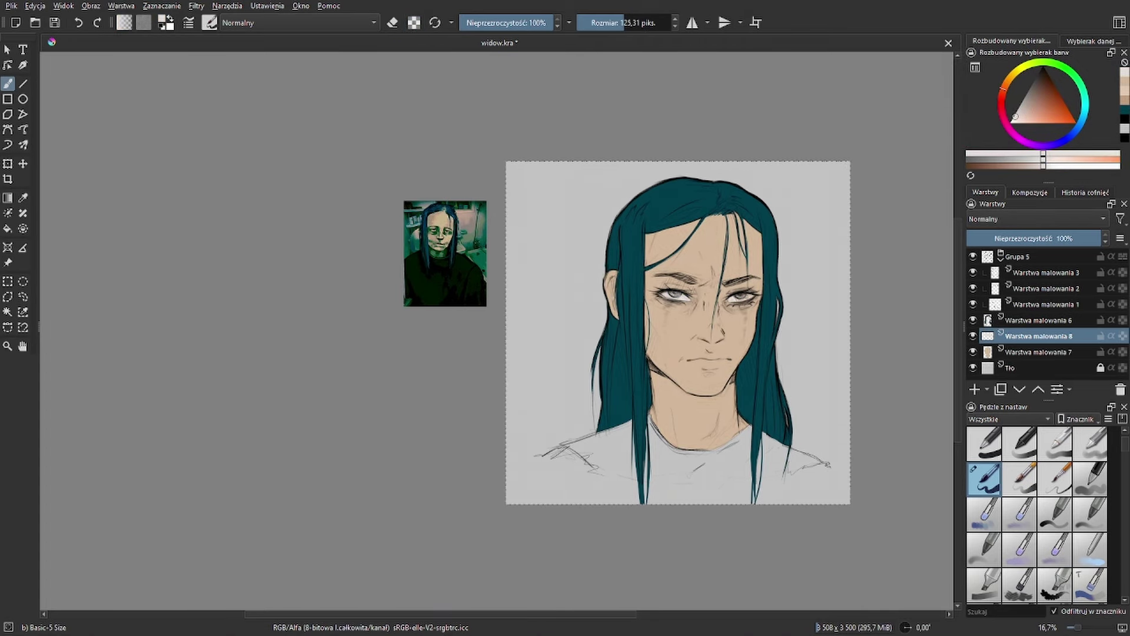
{"action": "key", "text": "Page_Up"}
{"action": "key", "text": "x"}
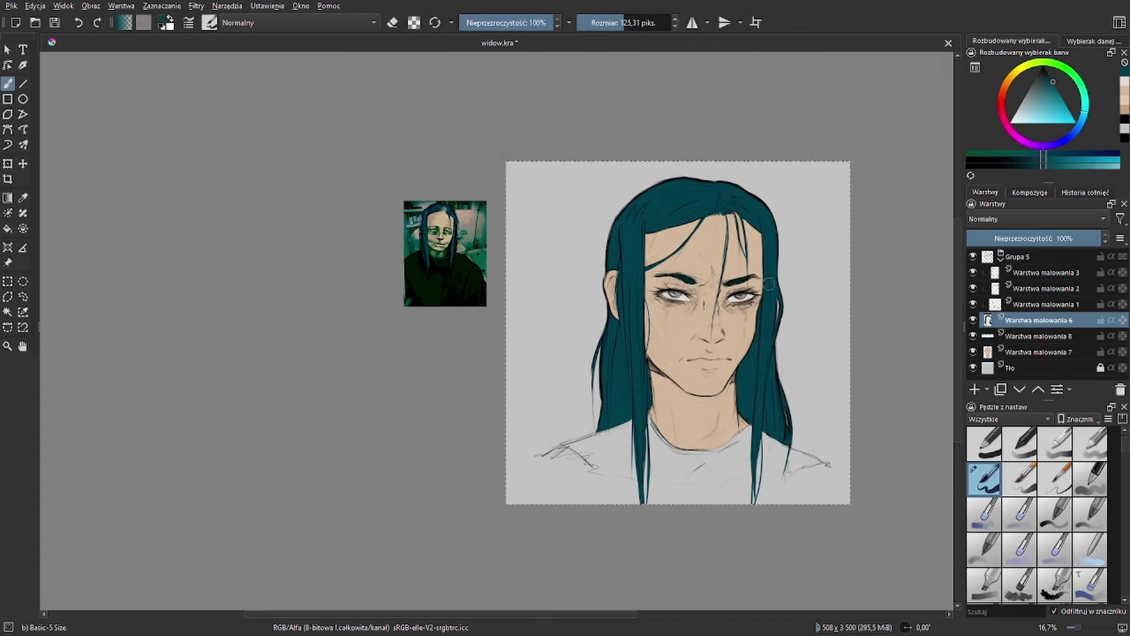
Paint the shirt dark grey on new Warstwa malowania 9 and soften its lower corners with Basic wet
{"action": "key", "text": "x"}
{"action": "key", "text": "Page_Down"}
{"action": "key", "text": "Page_Down"}
{"action": "key", "text": "Page_Down"}
{"action": "key", "text": "Insert"}
{"action": "key", "text": "bracketright"}
{"action": "key", "text": "bracketright"}
{"action": "key", "text": "bracketright"}
{"action": "key", "text": "bracketright"}
{"action": "key", "text": "bracketright"}
{"action": "mouse_move", "coordinate": [677, 465]}
{"action": "left_mouse_down"}
{"action": "mouse_move", "coordinate": [595, 488]}
{"action": "mouse_move", "coordinate": [614, 450]}
{"action": "left_mouse_up"}
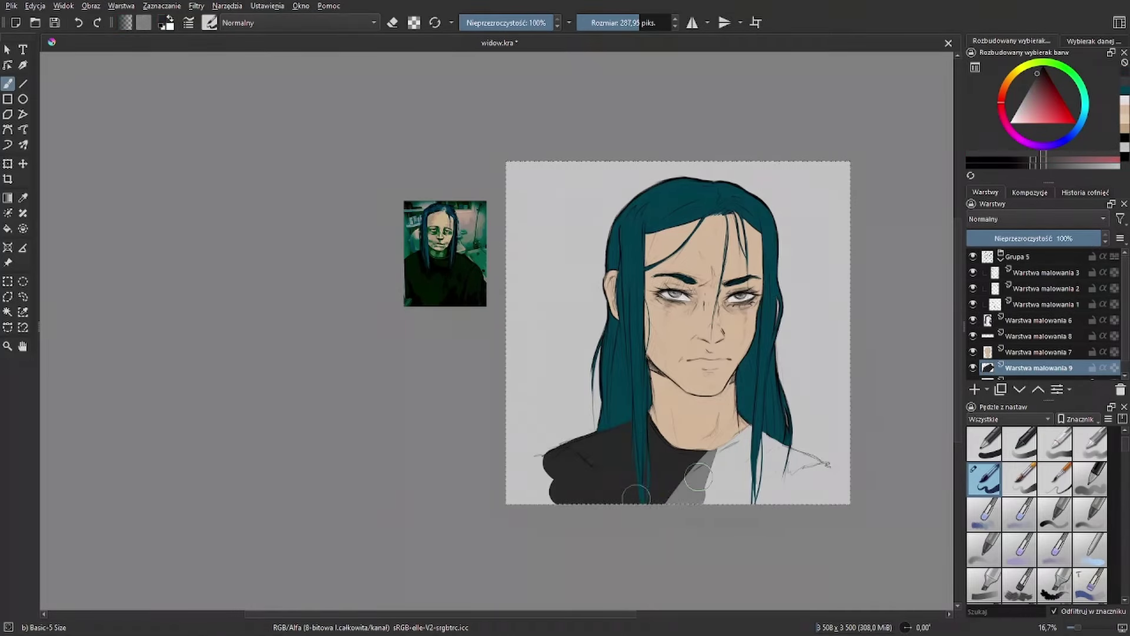
{"action": "key", "text": "slash"}
{"action": "left_click_drag", "start_coordinate": [533, 492], "coordinate": [595, 452]}
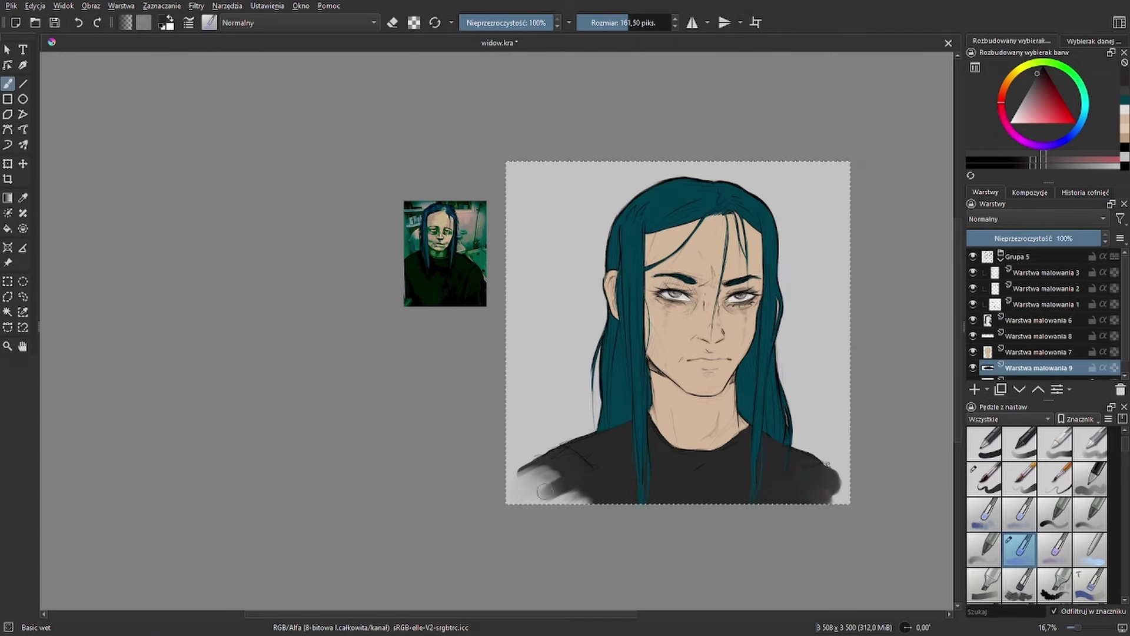
Fill the Tło background layer with a flat dark green
{"action": "key", "text": "Page_Down"}
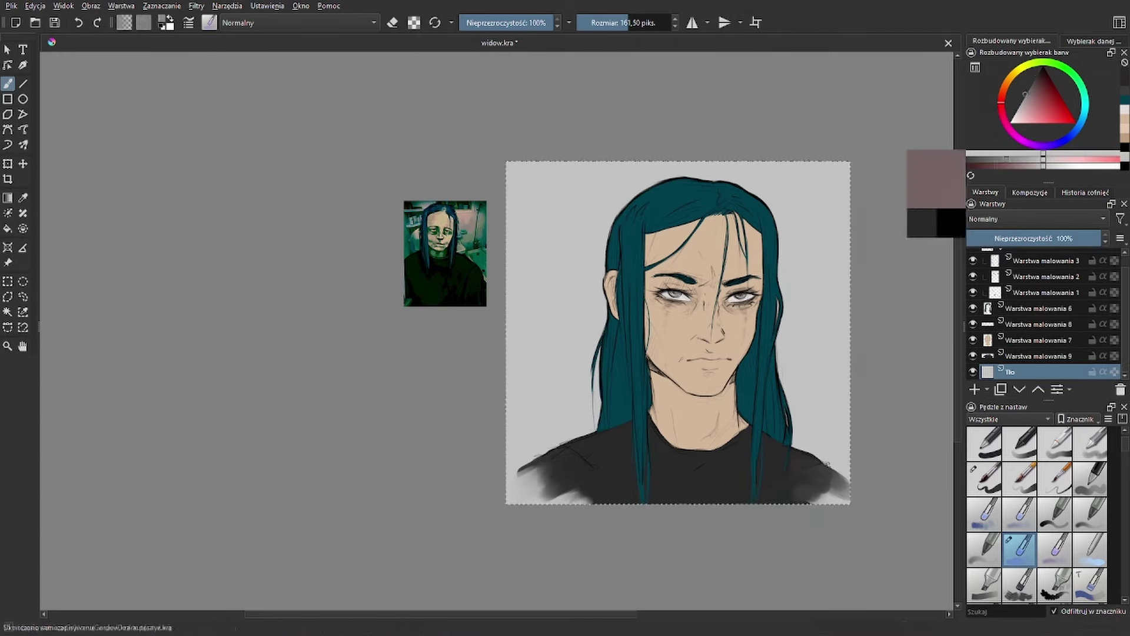
{"action": "key", "text": "f"}
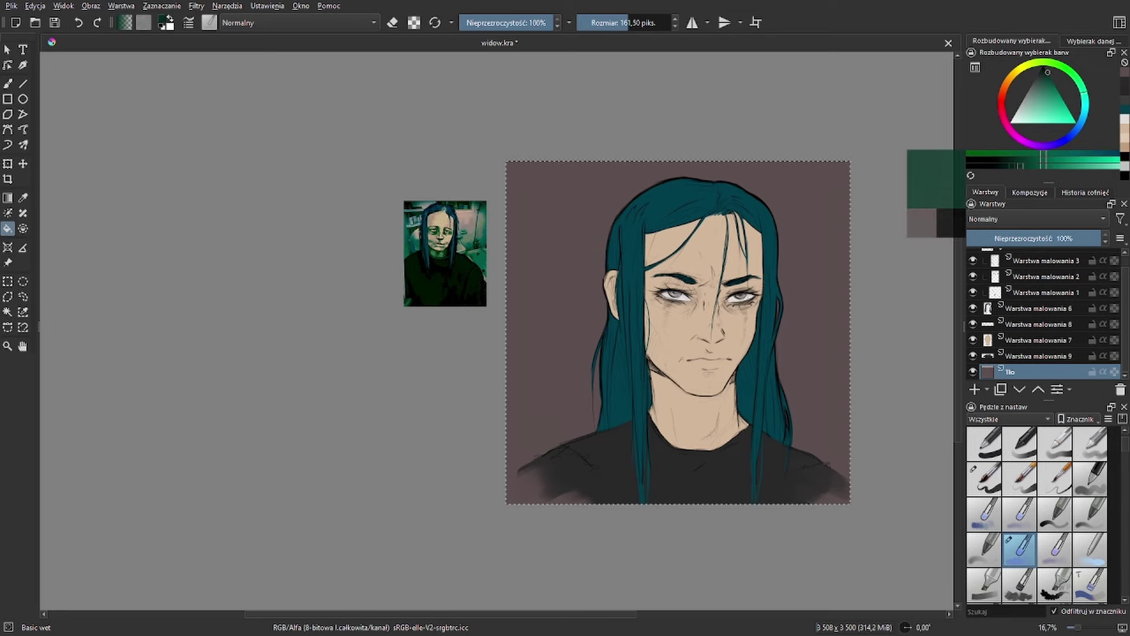
{"action": "key", "text": "BackSpace"}
{"action": "key", "text": "BackSpace"}
Paint loose beige strokes around the head on Tło with Basic wet and blend them into the green
{"action": "key", "text": "b"}
{"action": "mouse_move", "coordinate": [801, 231]}
{"action": "left_mouse_down"}
{"action": "mouse_move", "coordinate": [772, 200]}
{"action": "mouse_move", "coordinate": [801, 194]}
{"action": "mouse_move", "coordinate": [824, 306]}
{"action": "mouse_move", "coordinate": [787, 356]}
{"action": "left_mouse_up"}
{"action": "key", "text": "slash"}
{"action": "key", "text": "slash"}
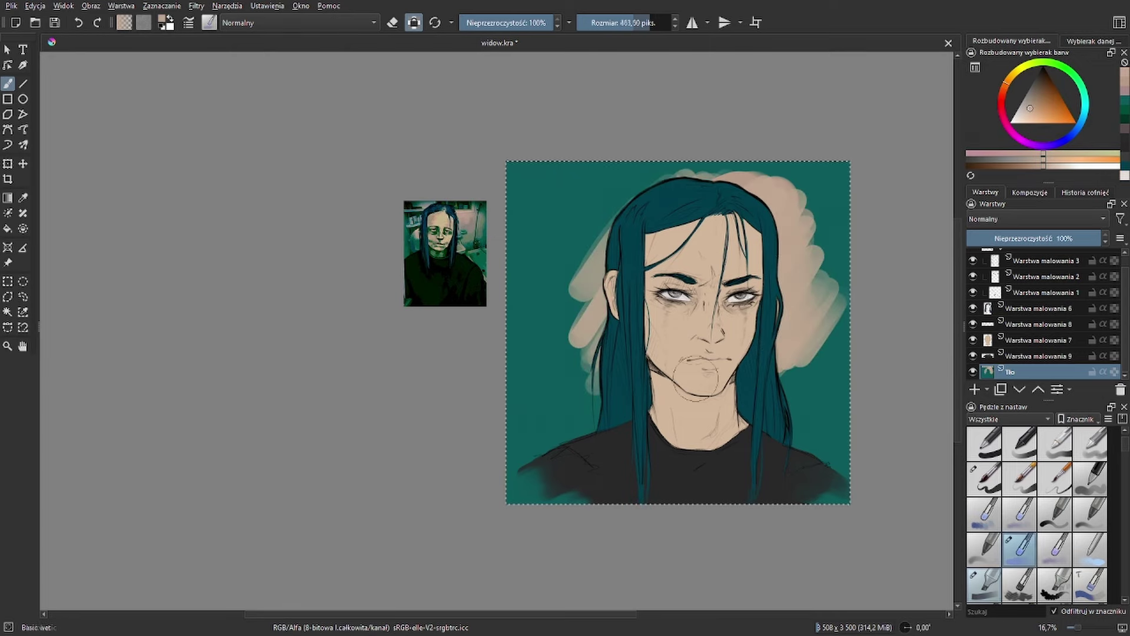
{"action": "left_click_drag", "start_coordinate": [550, 347], "coordinate": [616, 250]}
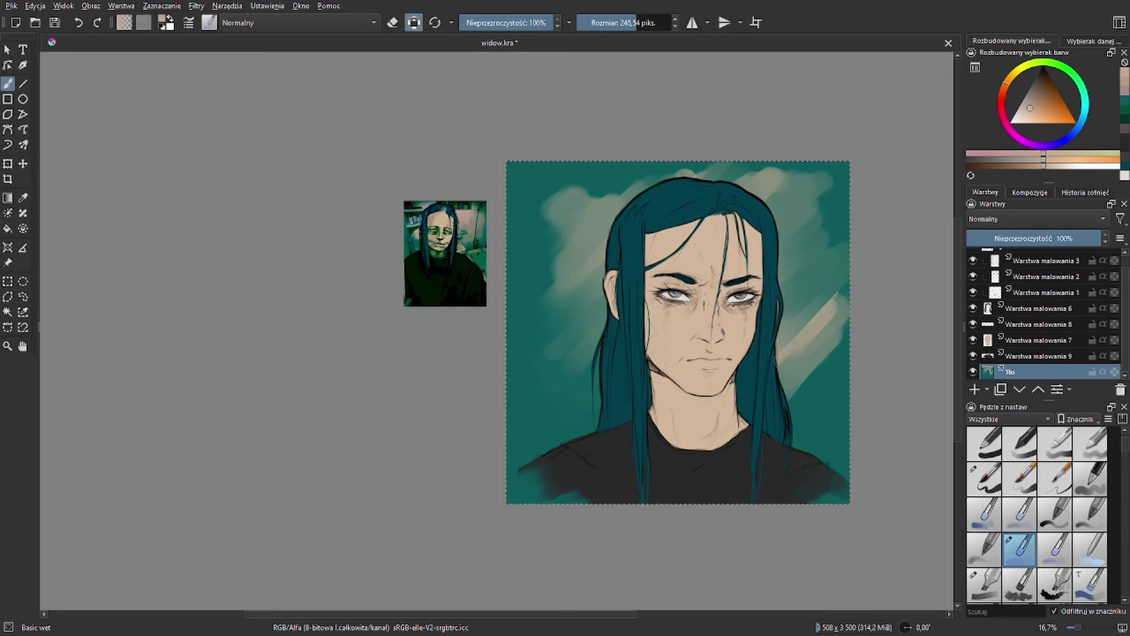
{"action": "left_click", "coordinate": [806, 292], "text": "ctrl"}
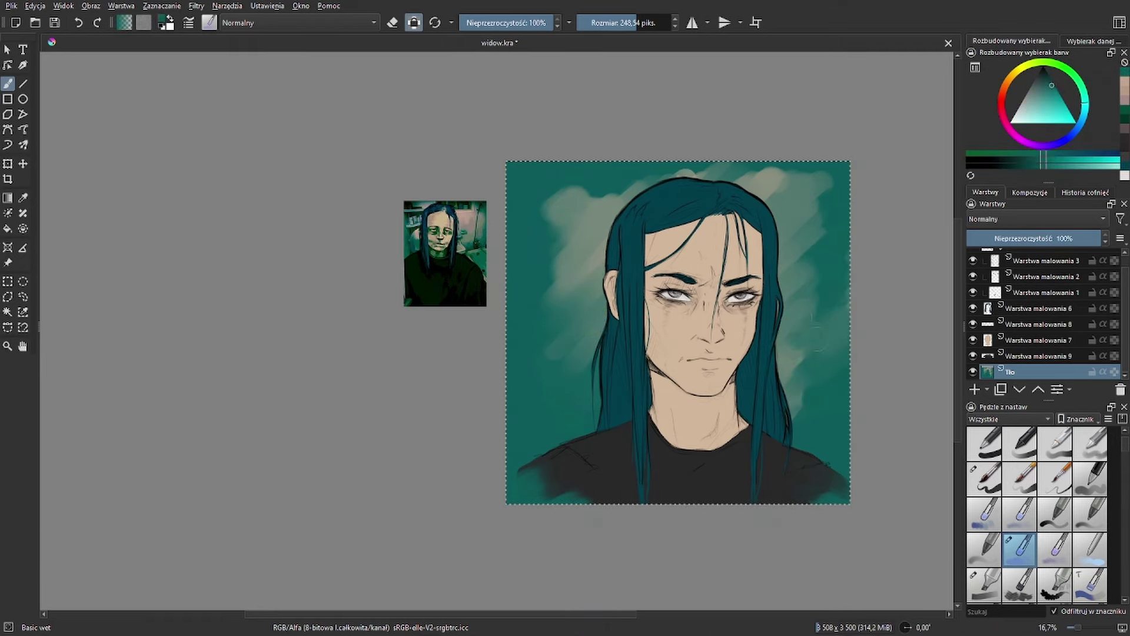
{"action": "left_click", "coordinate": [704, 231]}
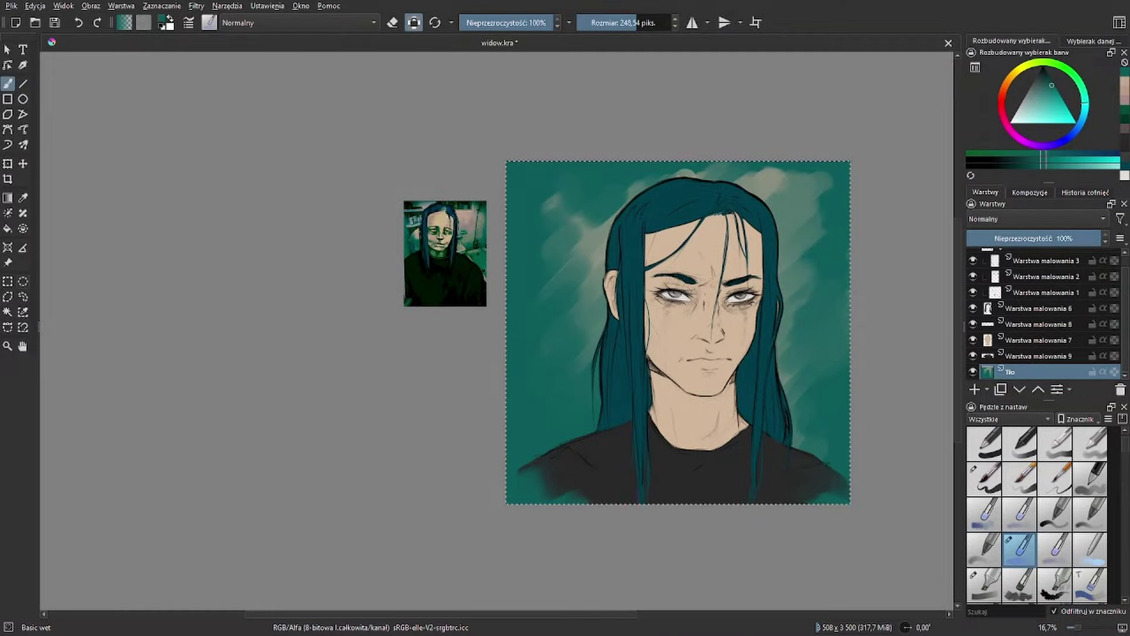
Paste the reference image as a new layer behind the portrait and transform it to cover the whole canvas
{"action": "key", "text": "ctrl+v"}
{"action": "key", "text": "ctrl+t"}
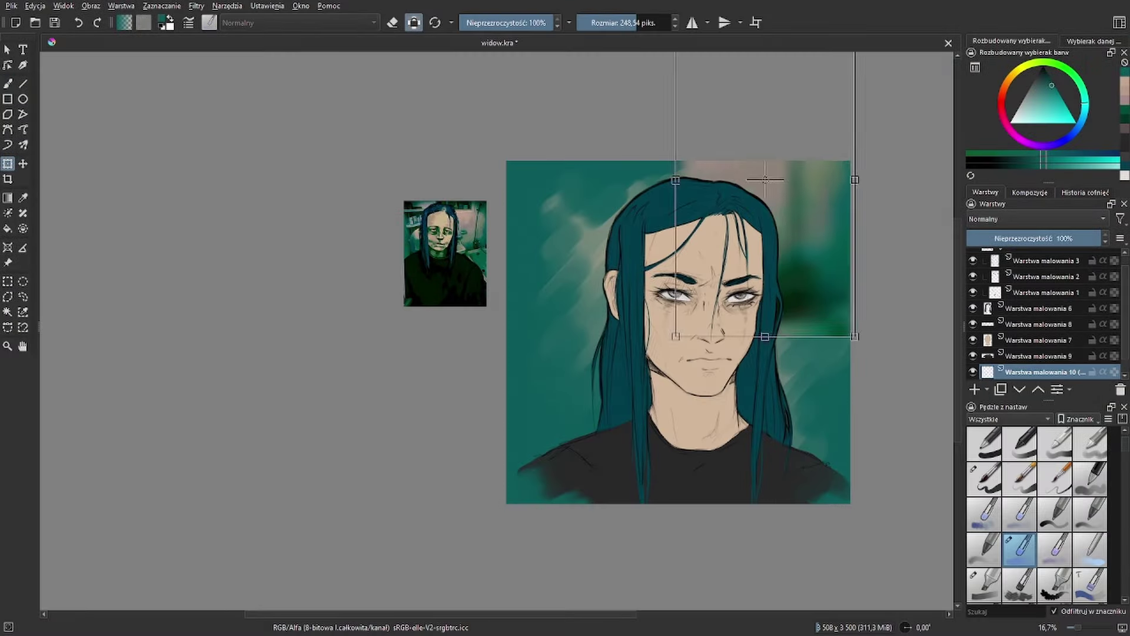
{"action": "key", "text": "ctrl+e"}
Apply a 156.97 px Gaussian blur to the pasted photo and blend Tło over it as Cień (Iluzje IFS) at 34% opacity
{"action": "left_click", "coordinate": [196, 6]}
{"action": "left_click", "coordinate": [277, 33]}
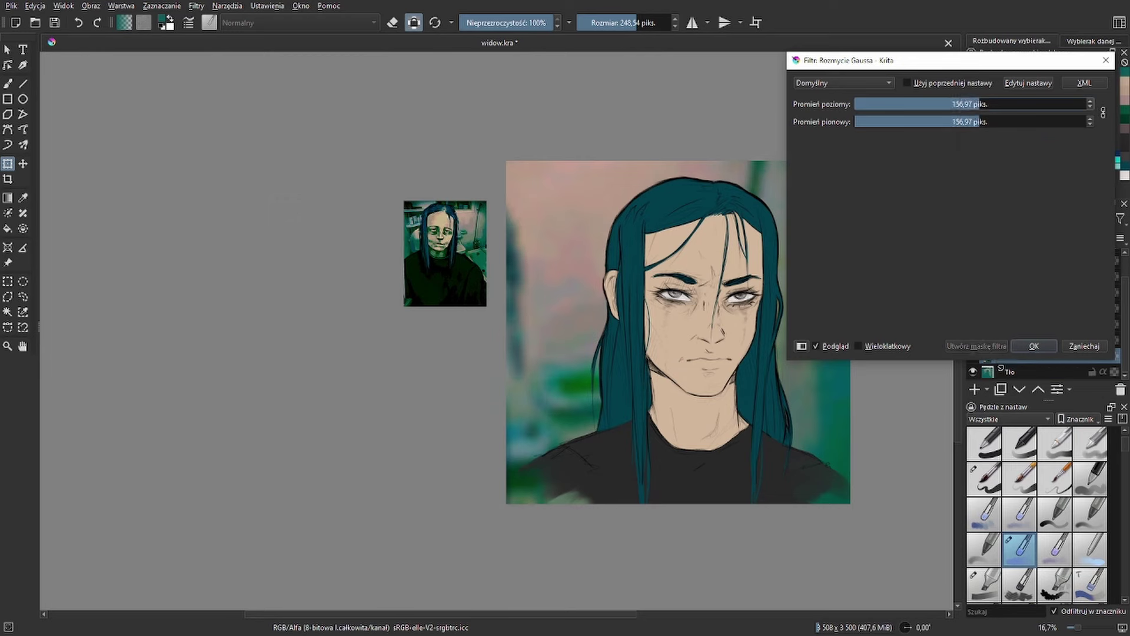
{"action": "key", "text": "Return"}
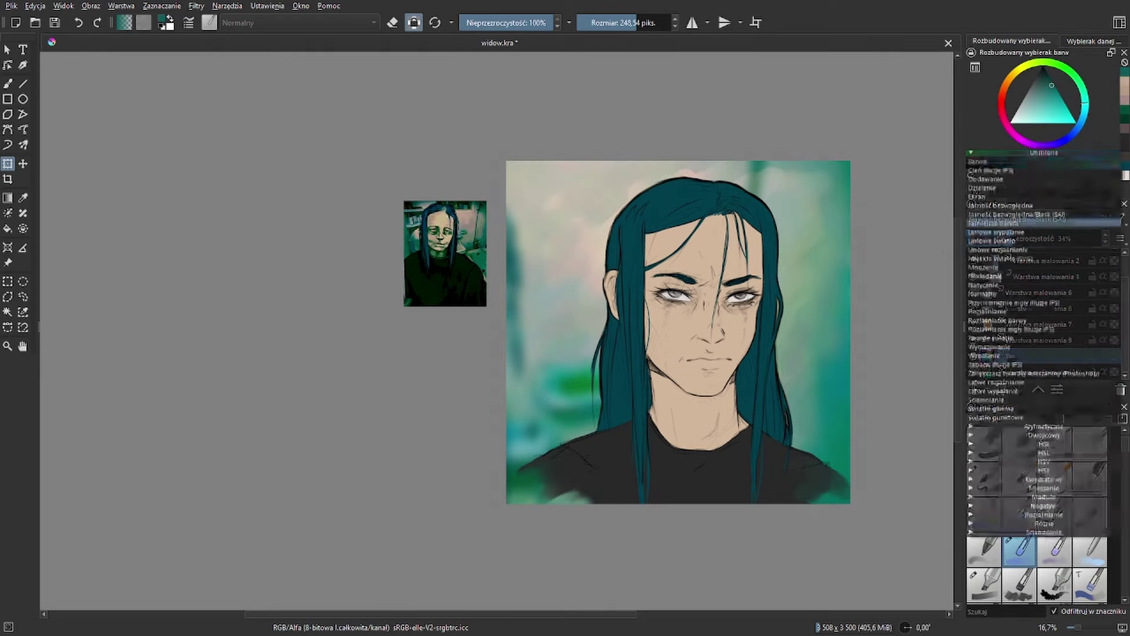
{"action": "key", "text": "b"}
{"action": "key", "text": "d"}
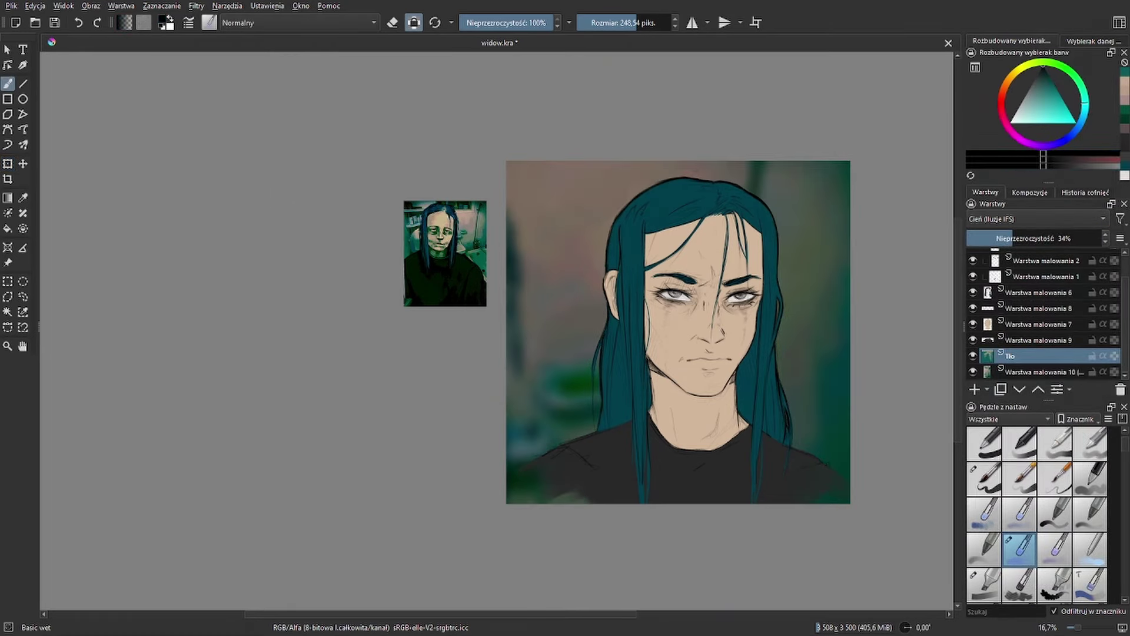
Repaint the shirt near-black on Warstwa malowania 9 with Block basic, extending it to the canvas edges and cleaning its outline
{"action": "left_click", "coordinate": [1039, 340]}
{"action": "left_click_drag", "start_coordinate": [550, 447], "coordinate": [597, 436]}
{"action": "left_click", "coordinate": [984, 584]}
{"action": "left_click_drag", "start_coordinate": [624, 471], "coordinate": [842, 465]}
{"action": "key", "text": "slash"}
{"action": "key", "text": "e"}
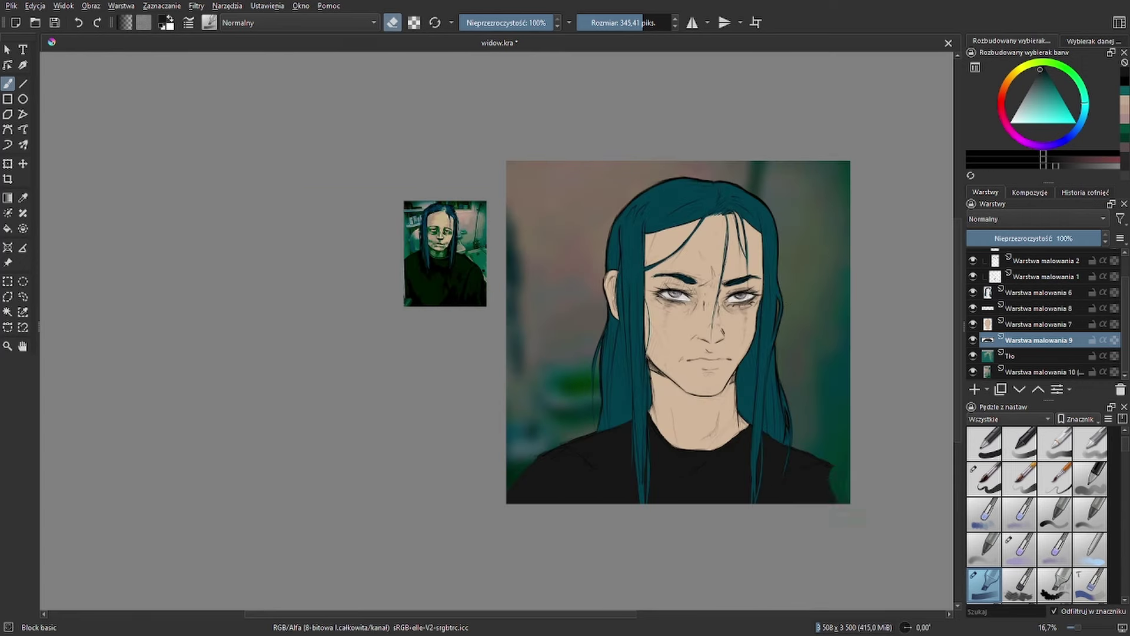
{"action": "mouse_move", "coordinate": [529, 488]}
{"action": "left_mouse_down"}
{"action": "mouse_move", "coordinate": [812, 489]}
{"action": "mouse_move", "coordinate": [789, 492]}
{"action": "left_mouse_up"}
{"action": "key", "text": "e"}
{"action": "mouse_move", "coordinate": [613, 488]}
{"action": "left_mouse_down"}
{"action": "mouse_move", "coordinate": [575, 471]}
{"action": "mouse_move", "coordinate": [815, 477]}
{"action": "mouse_move", "coordinate": [829, 496]}
{"action": "left_mouse_up"}
Shade the hair on Warstwa malowania 6 with darker teal and brush brighter teal highlights along its strands
{"action": "left_click", "coordinate": [1039, 292]}
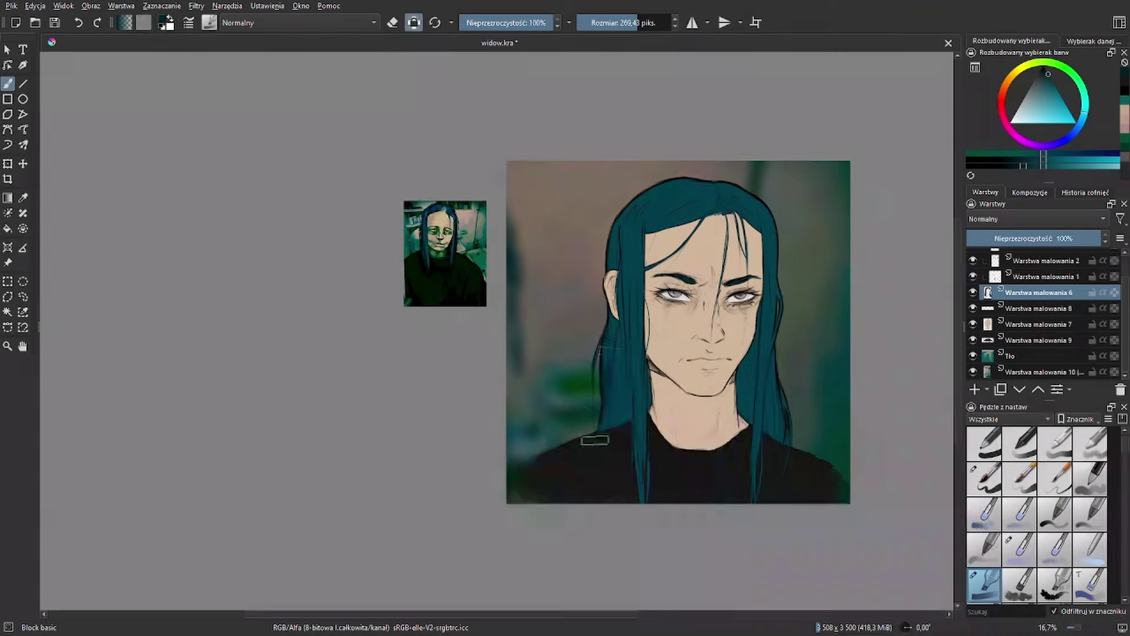
{"action": "left_click_drag", "start_coordinate": [617, 272], "coordinate": [660, 200]}
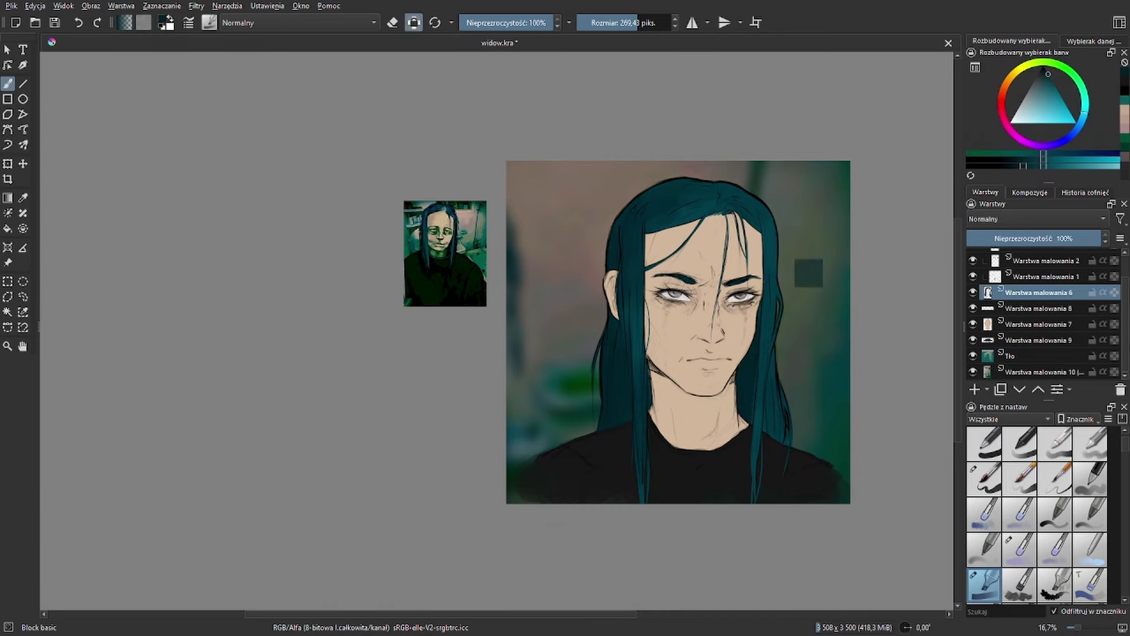
{"action": "left_click", "coordinate": [623, 321], "text": "ctrl"}
{"action": "key", "text": "bracketleft"}
{"action": "mouse_move", "coordinate": [743, 183]}
{"action": "left_mouse_down"}
{"action": "mouse_move", "coordinate": [776, 234]}
{"action": "mouse_move", "coordinate": [789, 468]}
{"action": "left_mouse_up"}
{"action": "left_click_drag", "start_coordinate": [783, 328], "coordinate": [760, 371]}
{"action": "left_click_drag", "start_coordinate": [767, 307], "coordinate": [759, 406]}
{"action": "key", "text": "bracketleft"}
{"action": "key", "text": "bracketleft"}
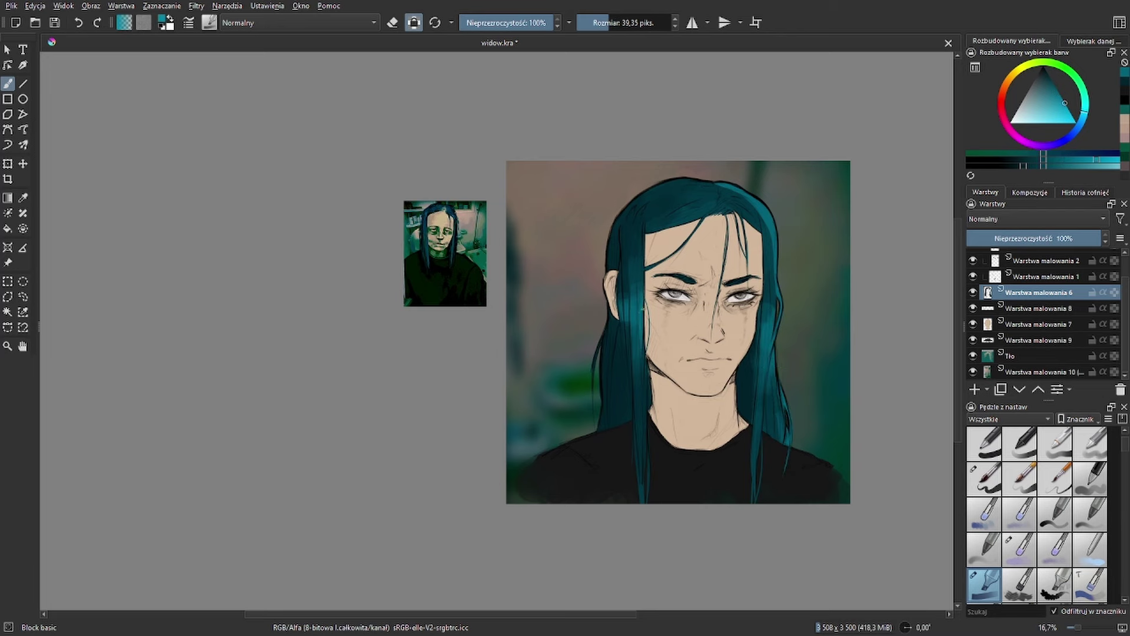
Add more bright teal shine to the crown and side strands and darken the lower back hair with black
{"action": "key", "text": "bracketright"}
{"action": "key", "text": "bracketright"}
{"action": "key", "text": "bracketright"}
{"action": "key", "text": "bracketright"}
{"action": "key", "text": "bracketright"}
{"action": "key", "text": "d"}
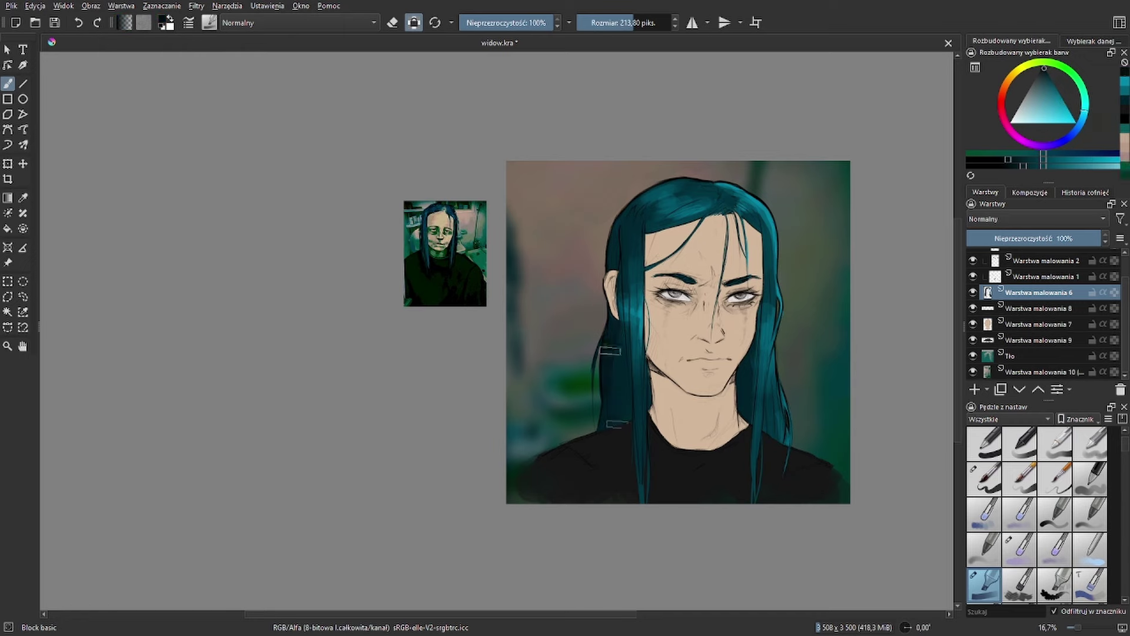
{"action": "key", "text": "bracketleft"}
{"action": "key", "text": "bracketleft"}
{"action": "key", "text": "bracketleft"}
Create Warstwa malowania 10 above the hair at 44% opacity and paint broad bright teal strokes over the hair
{"action": "key", "text": "Insert"}
{"action": "left_click", "coordinate": [801, 233], "text": "ctrl"}
{"action": "left_click", "coordinate": [1025, 238]}
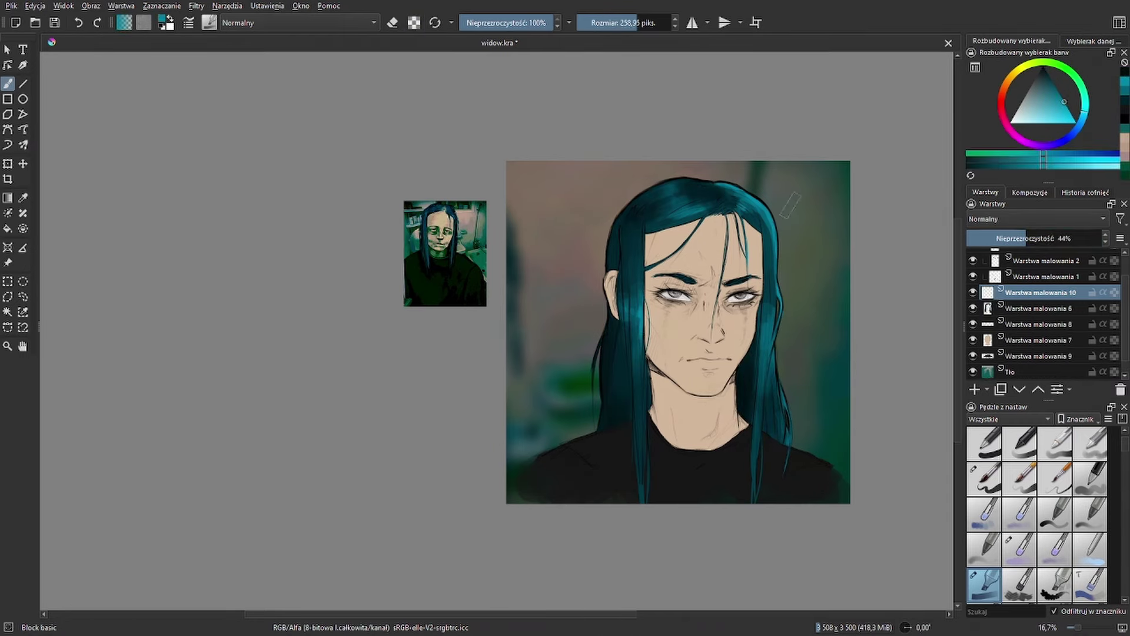
{"action": "key", "text": "bracketright"}
{"action": "key", "text": "bracketright"}
{"action": "key", "text": "bracketright"}
{"action": "key", "text": "bracketright"}
{"action": "left_click_drag", "start_coordinate": [769, 359], "coordinate": [769, 424]}
{"action": "mouse_move", "coordinate": [713, 188]}
{"action": "left_mouse_down"}
{"action": "mouse_move", "coordinate": [765, 253]}
{"action": "mouse_move", "coordinate": [740, 383]}
{"action": "left_mouse_up"}
Apply a Gaussian blur to the teal strokes on Warstwa malowania 10 and set its blending mode to Jasność bezwzględna/Blask (SAI)
{"action": "key", "text": "e"}
{"action": "left_click", "coordinate": [196, 5]}
{"action": "left_click", "coordinate": [196, 5]}
{"action": "left_click", "coordinate": [258, 32]}
{"action": "left_click_drag", "start_coordinate": [895, 104], "coordinate": [989, 104]}
{"action": "left_click", "coordinate": [1035, 346]}
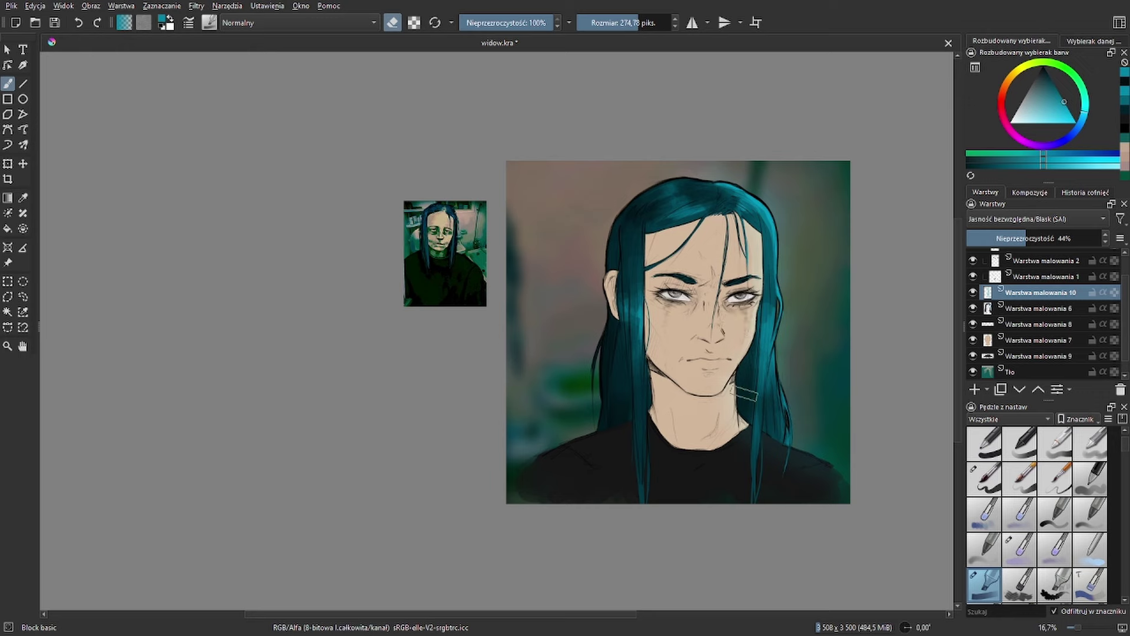
Paint reddish shading around the eyes, nose and ear on Warstwa malowania 7 with Basic wet
{"action": "key", "text": "slash"}
{"action": "left_click", "coordinate": [723, 350], "text": "ctrl"}
{"action": "key", "text": "Page_Down"}
{"action": "key", "text": "Page_Down"}
{"action": "key", "text": "Page_Down"}
{"action": "key", "text": "a"}
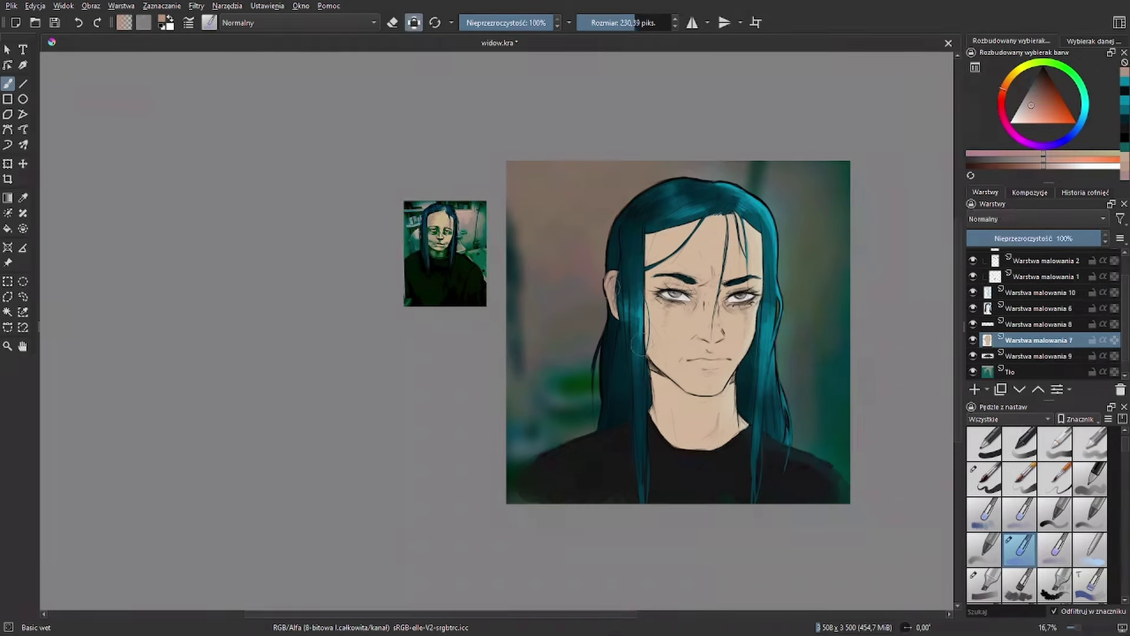
{"action": "left_click", "coordinate": [615, 289], "text": "ctrl"}
{"action": "key", "text": "bracketleft"}
{"action": "key", "text": "bracketleft"}
{"action": "key", "text": "bracketleft"}
{"action": "key", "text": "bracketleft"}
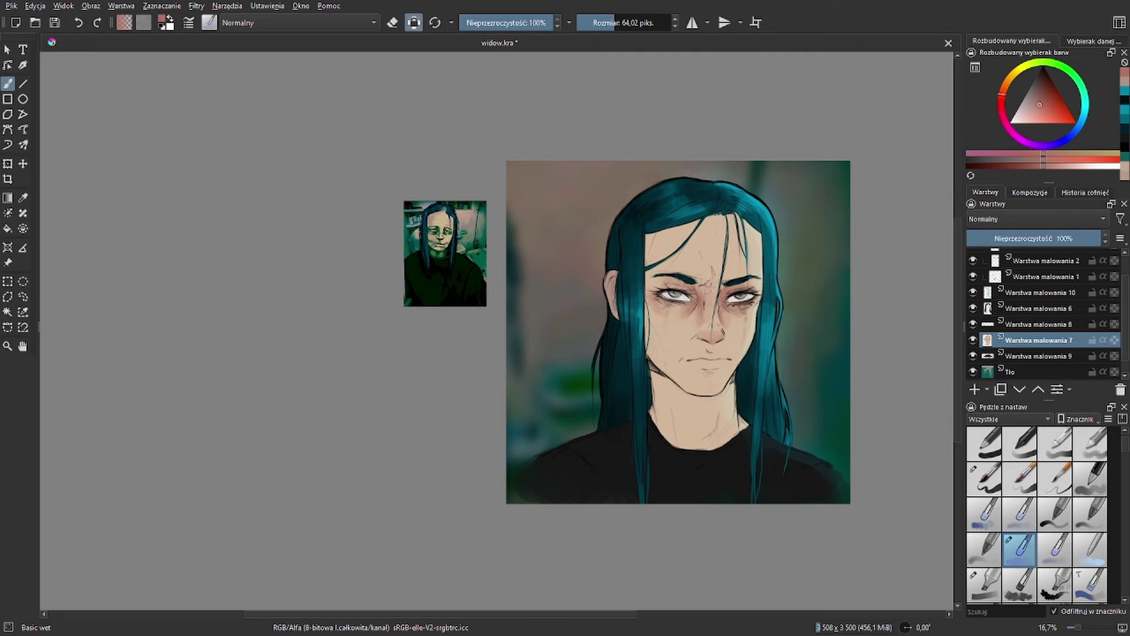
Paint reddish shadows along the hair-side cheek and jaw, around the mouth and down the neck on Warstwa malowania 7
{"action": "left_click_drag", "start_coordinate": [649, 233], "coordinate": [647, 356]}
{"action": "left_click_drag", "start_coordinate": [651, 318], "coordinate": [663, 370]}
{"action": "key", "text": "bracketright"}
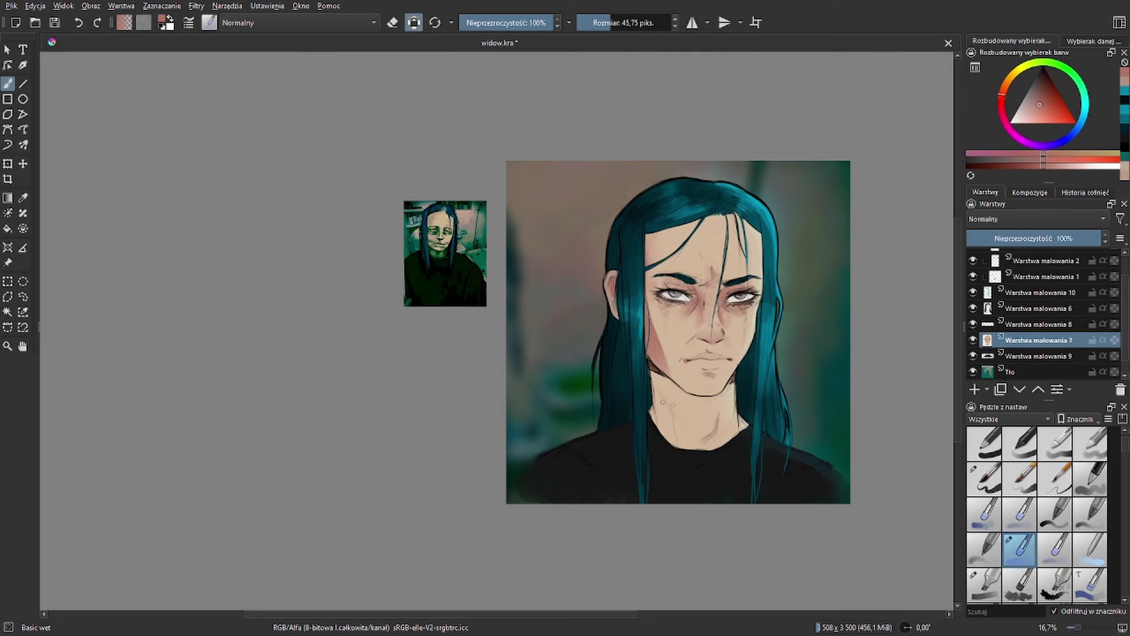
{"action": "key", "text": "]"}
{"action": "left_click_drag", "start_coordinate": [657, 377], "coordinate": [664, 439]}
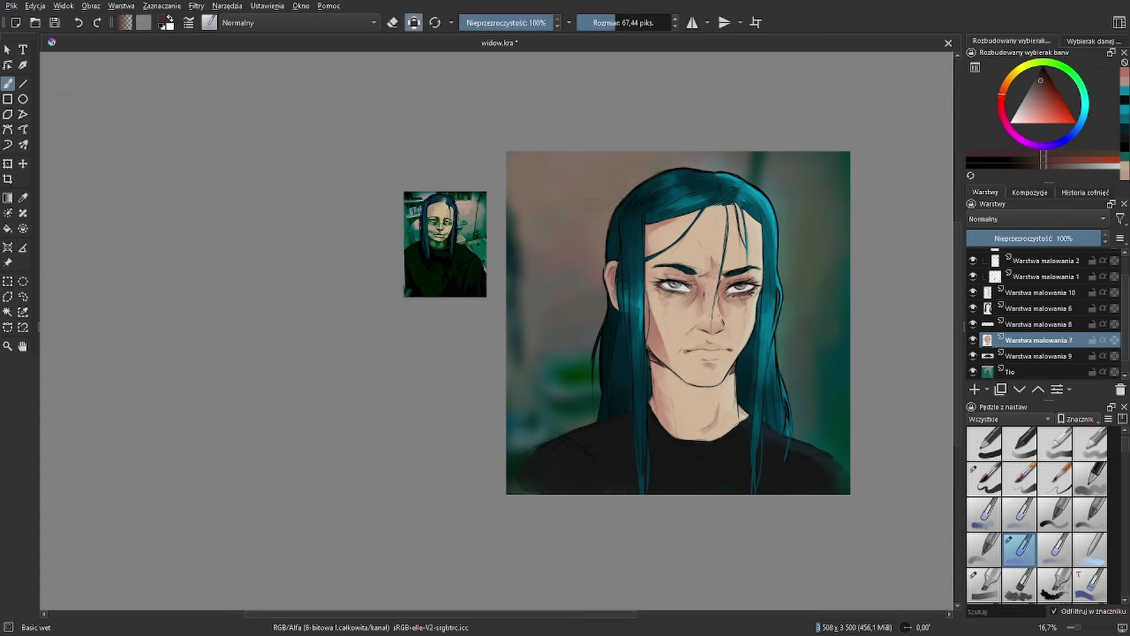
Paint the irises dark brown on new Warstwa malowania 11 and add bright cyan eye reflections on new Warstwa malowania 12
{"action": "key", "text": "Page_Up"}
{"action": "key", "text": "]"}
{"action": "key", "text": "Insert"}
{"action": "key", "text": "["}
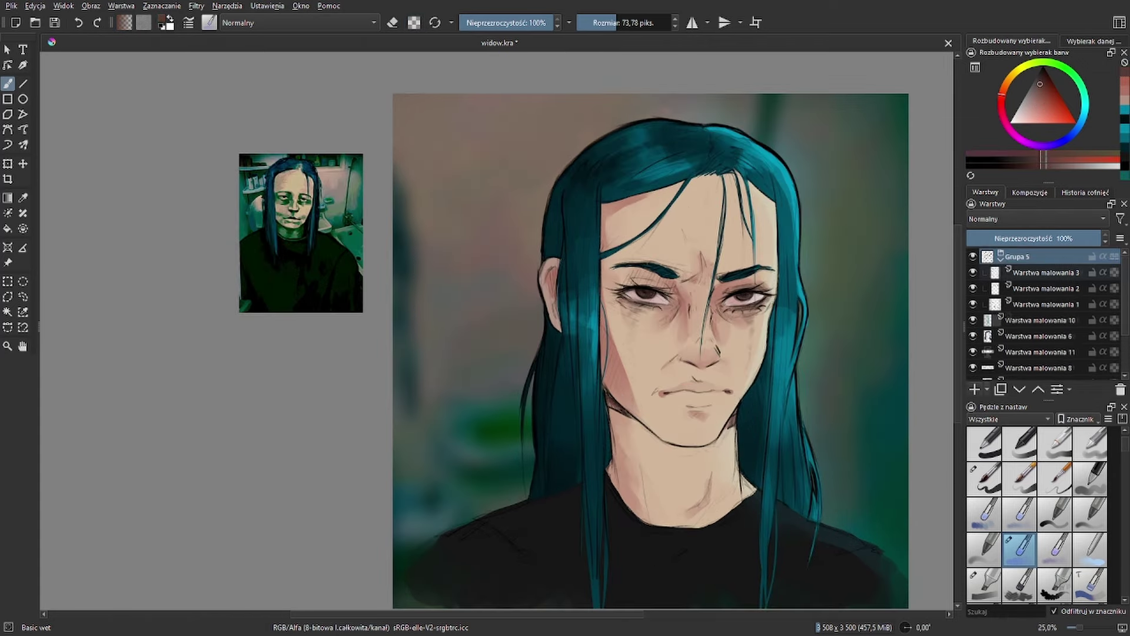
{"action": "key", "text": "Page_Down"}
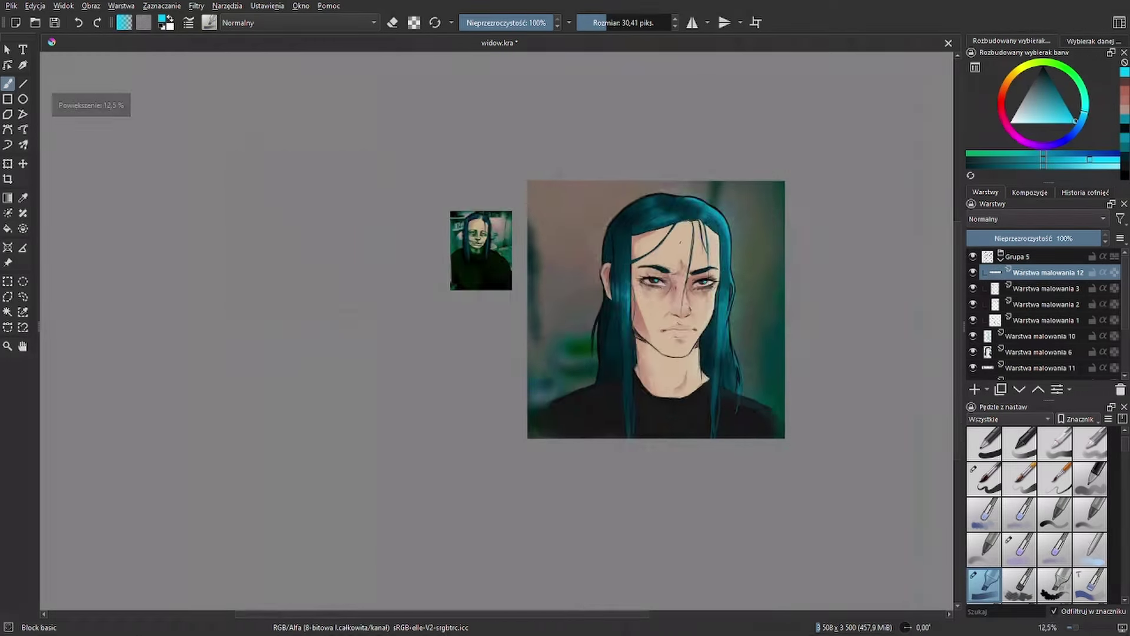
Paint a bright cyan glow highlight along the nose on Warstwa malowania 10 with a small Block basic brush
{"action": "left_click", "coordinate": [1040, 336]}
{"action": "left_click", "coordinate": [677, 375], "text": "ctrl"}
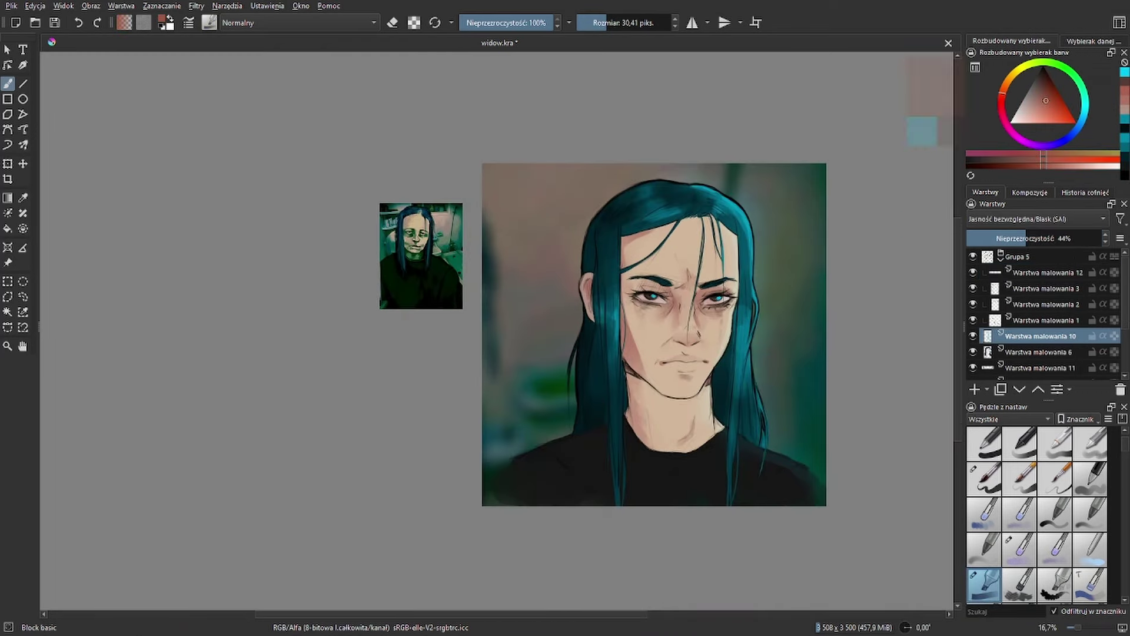
{"action": "key", "text": "]"}
{"action": "key", "text": "["}
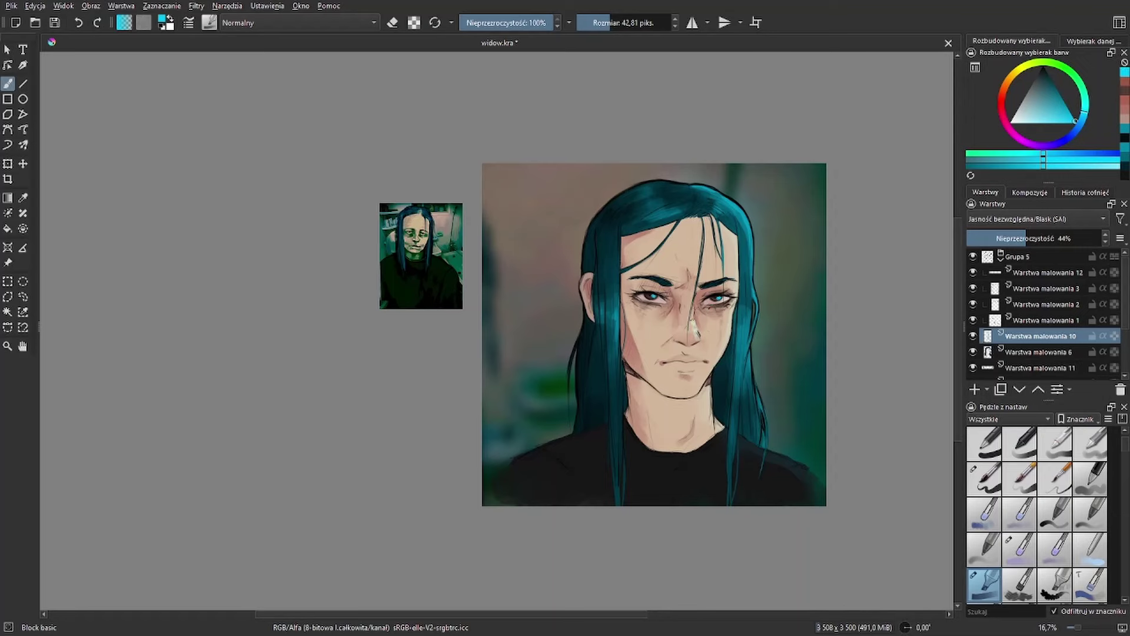
{"action": "key", "text": "bracketleft"}
{"action": "key", "text": "bracketleft"}
{"action": "key", "text": "bracketleft"}
{"action": "key", "text": "bracketleft"}
{"action": "key", "text": "bracketleft"}
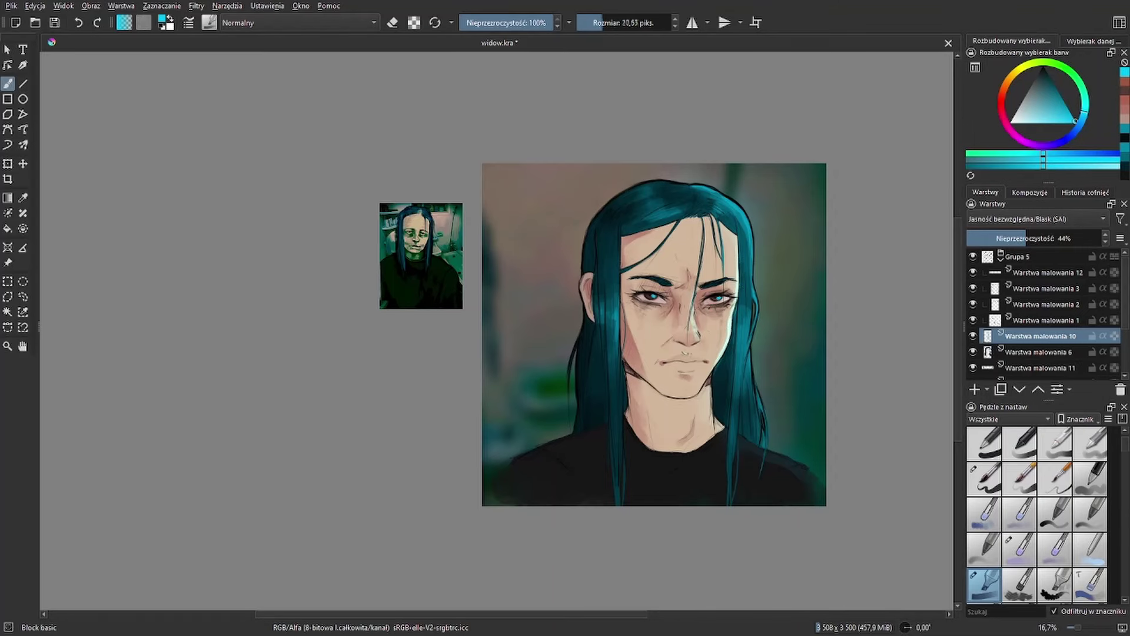
Add bright glow highlights to the lips, chin, neck and shirt shoulder on Warstwa malowania 10
{"action": "key", "text": "bracketright"}
{"action": "key", "text": "bracketright"}
{"action": "key", "text": "bracketright"}
{"action": "key", "text": "bracketright"}
{"action": "key", "text": "bracketright"}
{"action": "key", "text": "bracketright"}
{"action": "key", "text": "bracketright"}
{"action": "key", "text": "bracketright"}
{"action": "key", "text": "bracketright"}
{"action": "key", "text": "bracketright"}
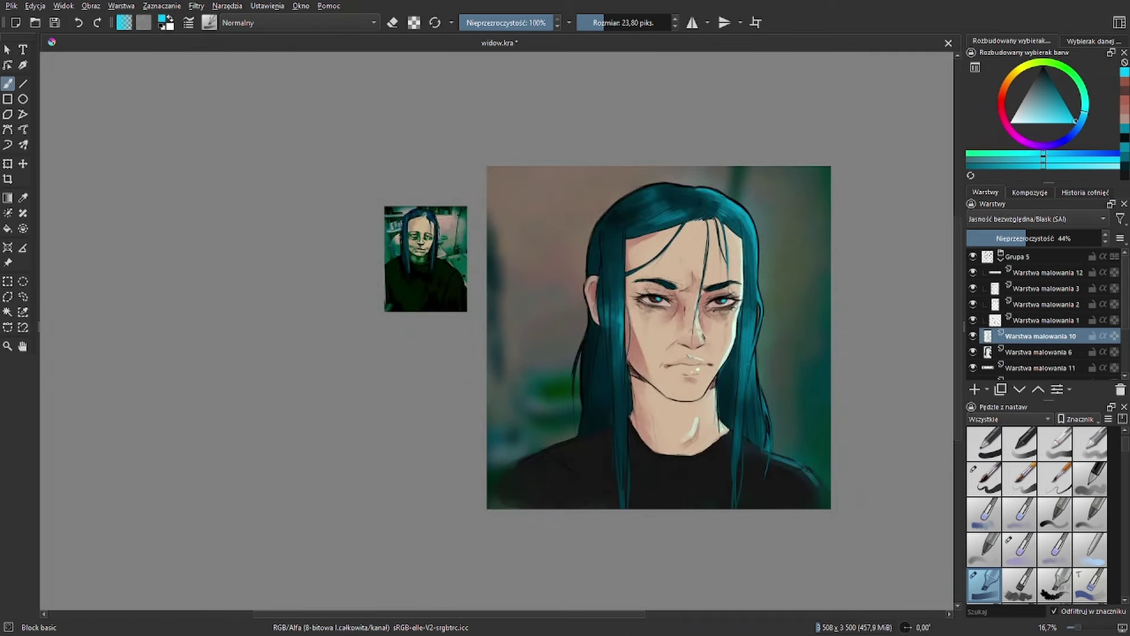
Paint dark violet smudged makeup beneath both eyes on a new layer, Warstwa malowania 13, directly above Warstwa malowania 7
{"action": "key", "text": "Page_Down"}
{"action": "key", "text": "Page_Down"}
{"action": "key", "text": "Page_Down"}
{"action": "key", "text": "Page_Down"}
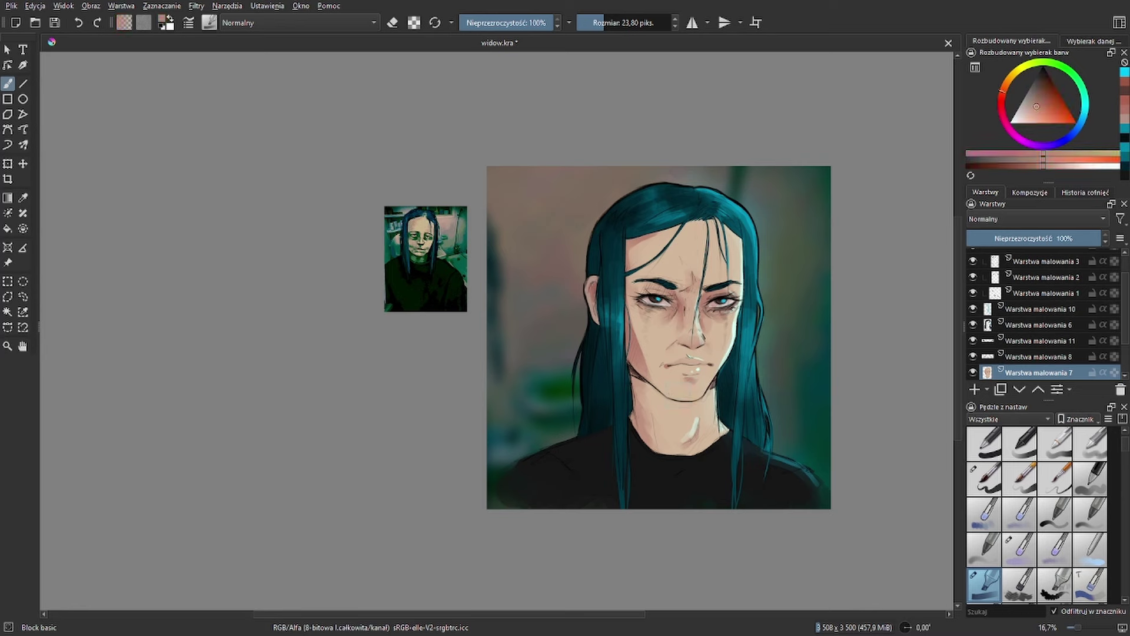
{"action": "key", "text": "bracketright"}
{"action": "key", "text": "bracketright"}
{"action": "key", "text": "bracketright"}
{"action": "key", "text": "bracketright"}
{"action": "key", "text": "bracketright"}
{"action": "key", "text": "bracketright"}
{"action": "left_click", "coordinate": [1058, 143]}
{"action": "key", "text": "Insert"}
{"action": "mouse_move", "coordinate": [642, 304]}
{"action": "left_mouse_down"}
{"action": "mouse_move", "coordinate": [663, 315]}
{"action": "mouse_move", "coordinate": [647, 350]}
{"action": "left_mouse_up"}
Add thin dark violet makeup streaks running down the cheeks with a smaller Block basic brush on Warstwa malowania 13
{"action": "key", "text": "bracketleft"}
{"action": "key", "text": "bracketleft"}
{"action": "key", "text": "bracketleft"}
{"action": "key", "text": "bracketleft"}
{"action": "key", "text": "bracketleft"}
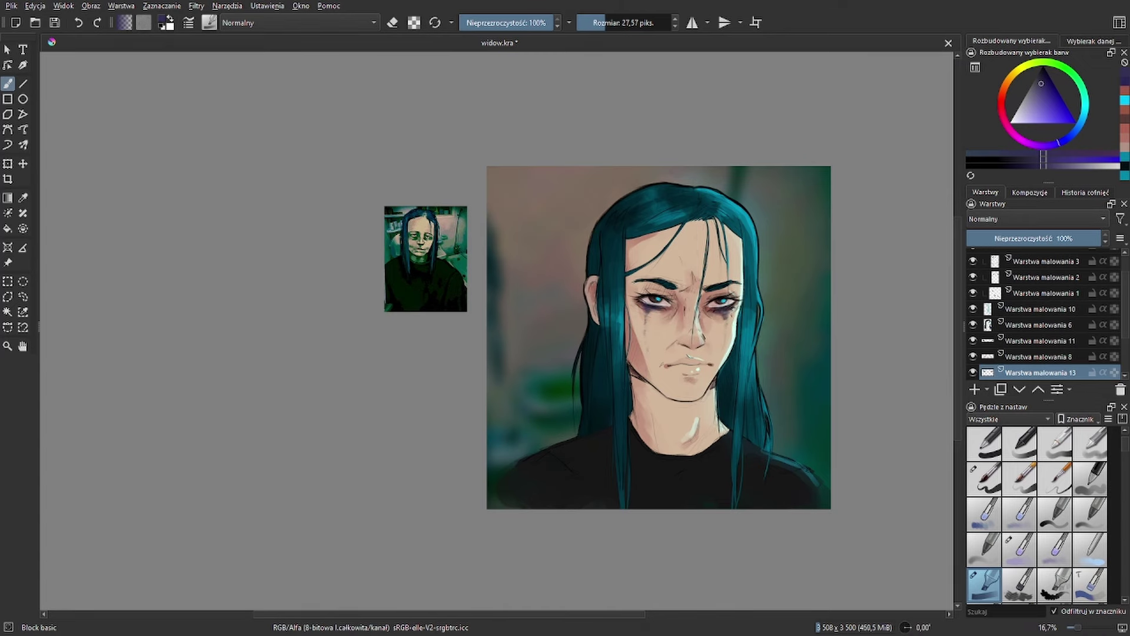
{"action": "key", "text": "m"}
{"action": "key", "text": "m"}
Retouch the neck and lower face with sampled skin tones on Warstwa malowania 7 and soften the shading with Blender Blur
{"action": "left_click", "coordinate": [743, 251], "text": "ctrl"}
{"action": "key", "text": "bracketright"}
{"action": "key", "text": "bracketright"}
{"action": "key", "text": "bracketright"}
{"action": "key", "text": "bracketright"}
{"action": "key", "text": "bracketright"}
{"action": "key", "text": "Page_Down"}
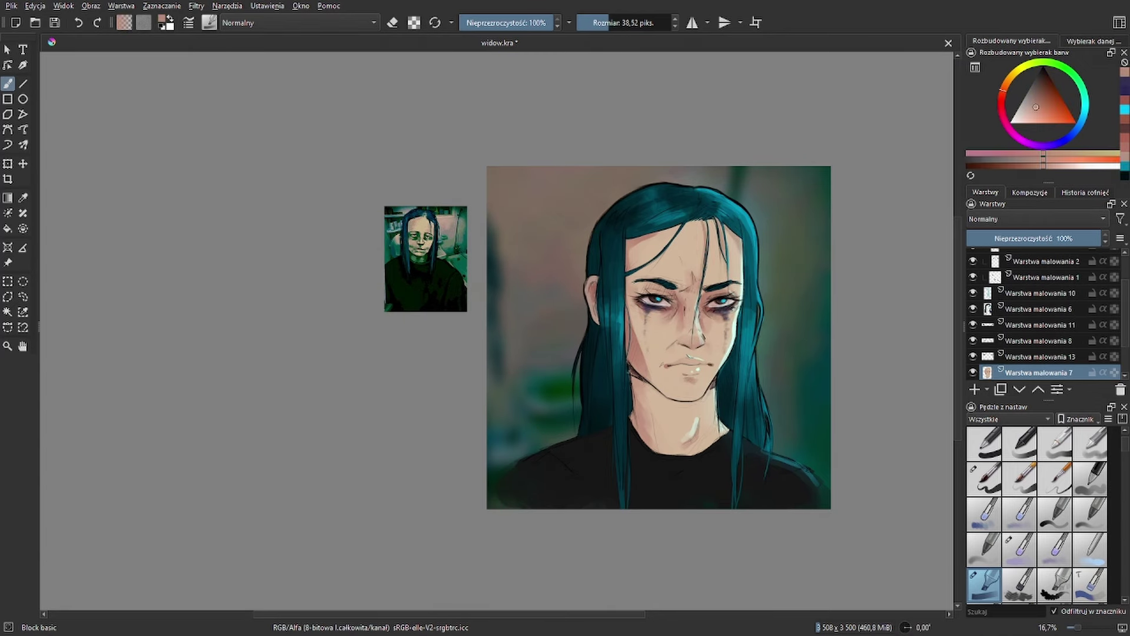
{"action": "left_click", "coordinate": [699, 390], "text": "ctrl"}
{"action": "key", "text": "bracketright"}
{"action": "key", "text": "bracketright"}
{"action": "key", "text": "bracketright"}
{"action": "key", "text": "bracketright"}
{"action": "key", "text": "bracketright"}
{"action": "key", "text": "bracketright"}
{"action": "key", "text": "bracketright"}
{"action": "left_click_drag", "start_coordinate": [723, 440], "coordinate": [710, 387]}
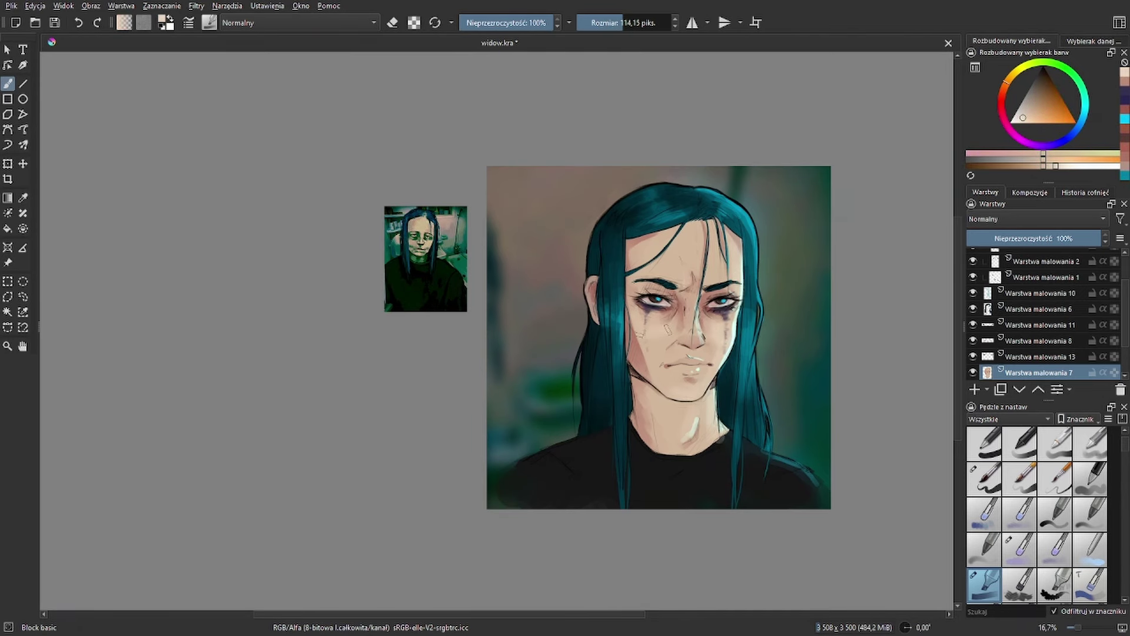
{"action": "key", "text": "slash"}
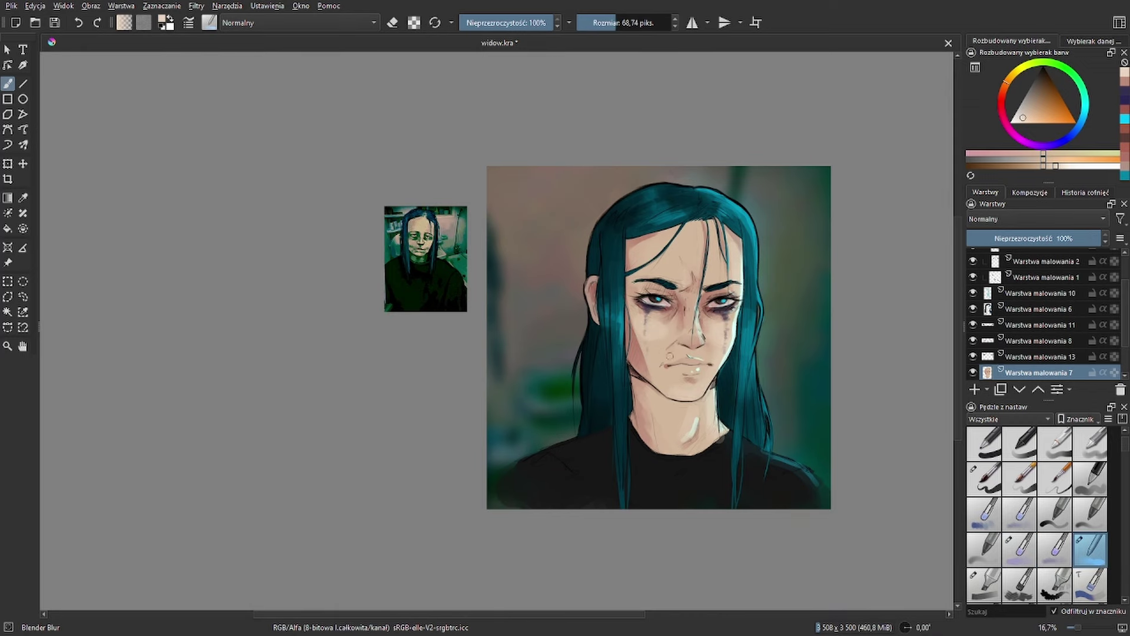
{"action": "key", "text": "bracketleft"}
Move the glow layer Warstwa malowania 15 above Grupa 5 and stamp a cyan bokeh circle over the hair beside the jaw
{"action": "scroll", "coordinate": [630, 226], "scroll_direction": "down", "scroll_amount": 3}
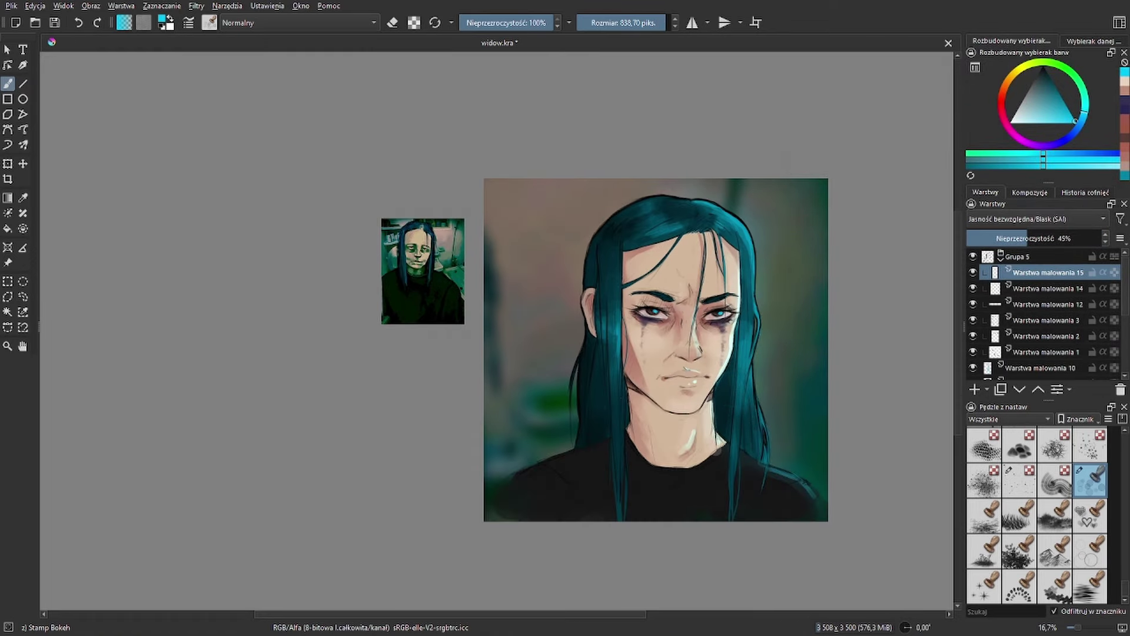
{"action": "left_click_drag", "start_coordinate": [1042, 272], "coordinate": [1042, 252]}
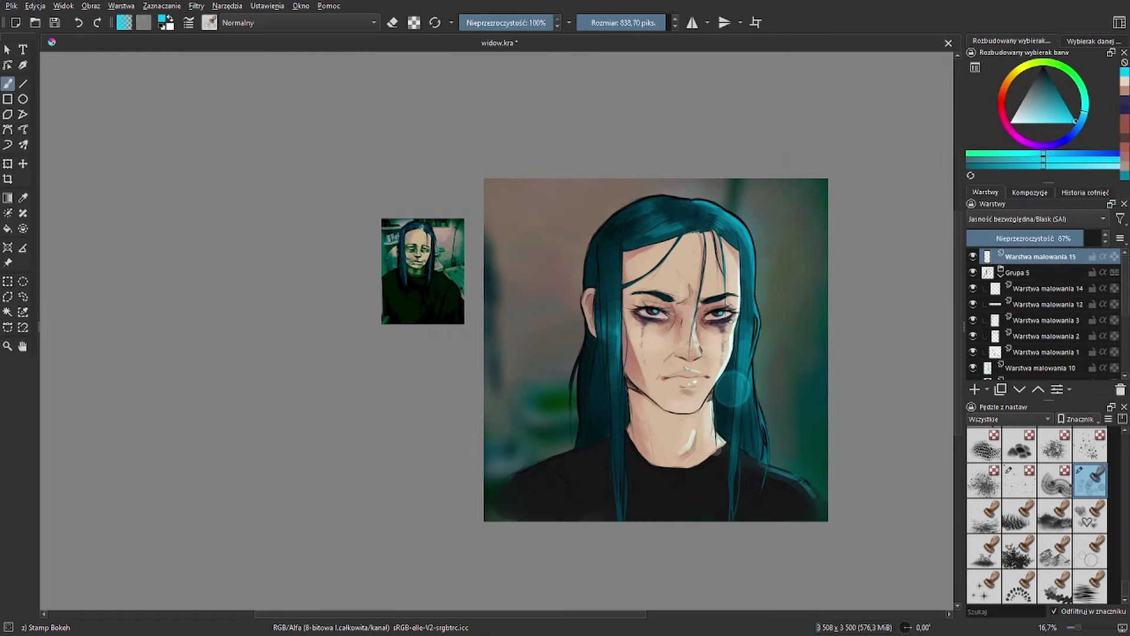
{"action": "scroll", "coordinate": [1036, 238], "scroll_direction": "down", "scroll_amount": 2}
{"action": "key", "text": "ctrl+r"}
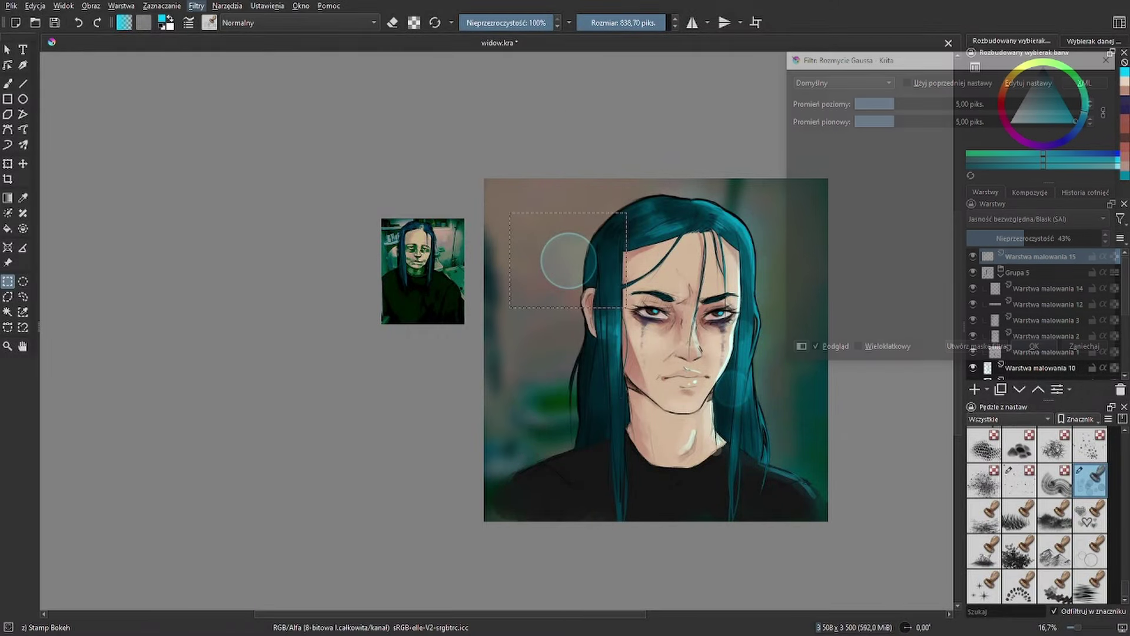
Fill a polygonal selection beside the top of the hair with bright cyan on new Warstwa malowania 16
{"action": "key", "text": "b"}
{"action": "key", "text": "Insert"}
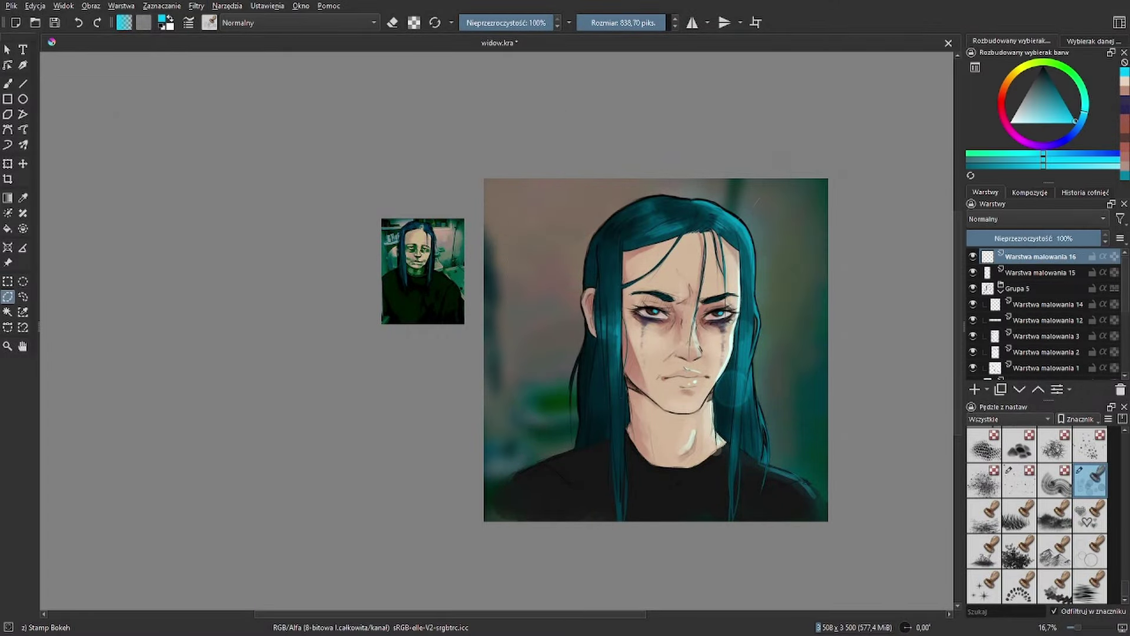
{"action": "key", "text": "slash"}
{"action": "key", "text": "shift+BackSpace"}
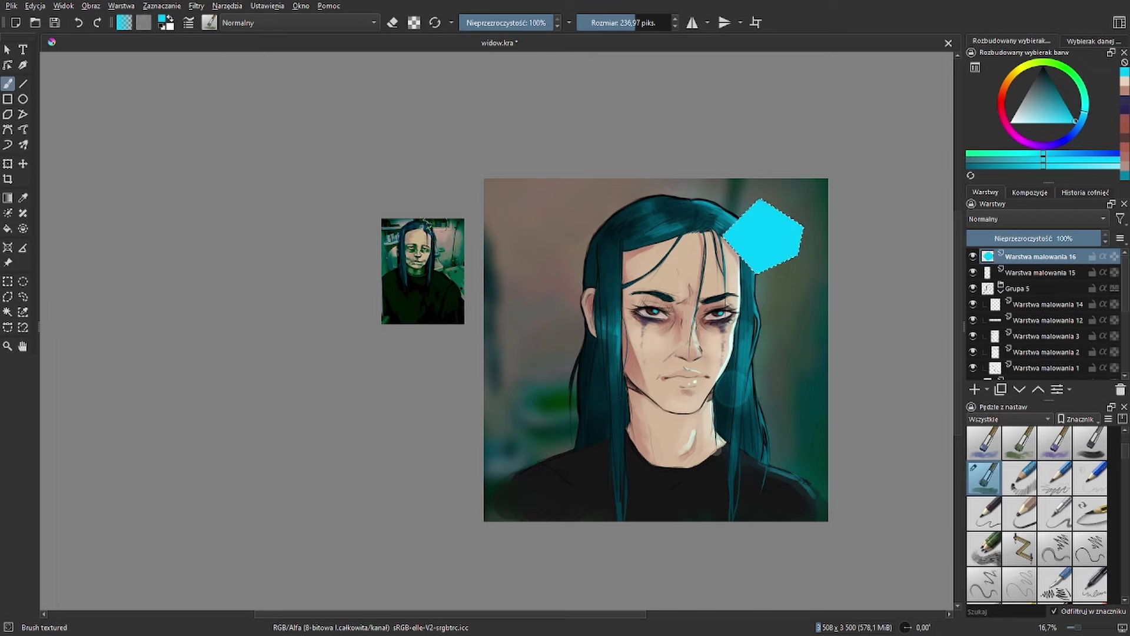
Blur the cyan shape with Gaussian Blur and set Warstwa malowania 16 to Jasność bezwzględna/Blask (SAI) at reduced opacity
{"action": "key", "text": "ctrl+r"}
{"action": "key", "text": "ctrl+shift+f"}
{"action": "key", "text": "Return"}
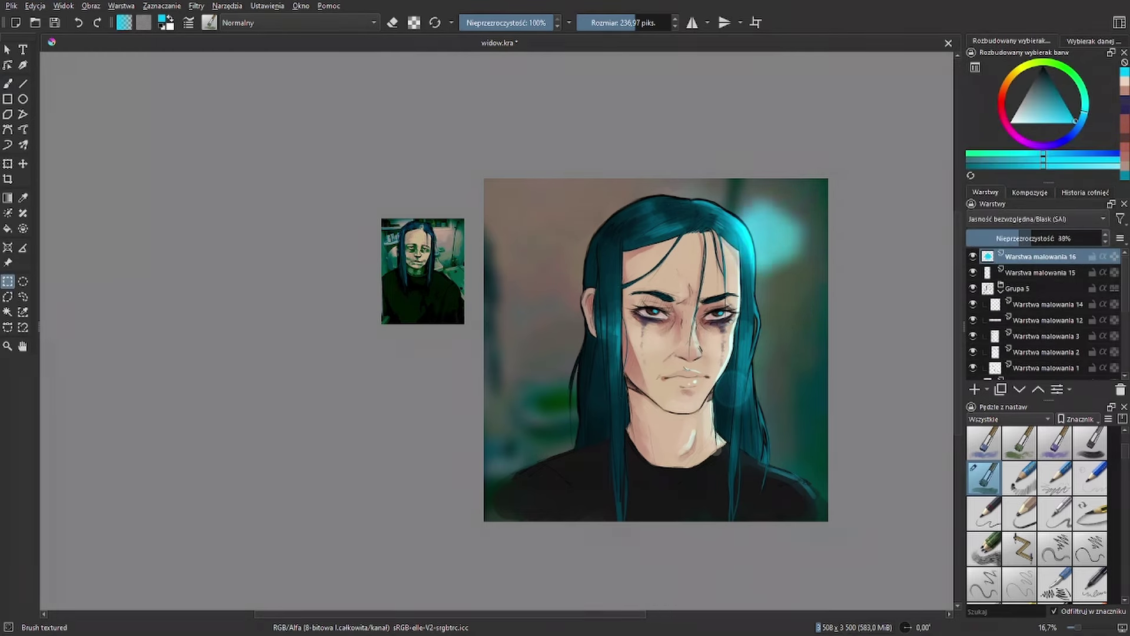
Try a dark gradient on new Warstwa malowania 17 with Barwa blending at 38% opacity, and hide the layer
{"action": "key", "text": "minus"}
{"action": "key", "text": "g"}
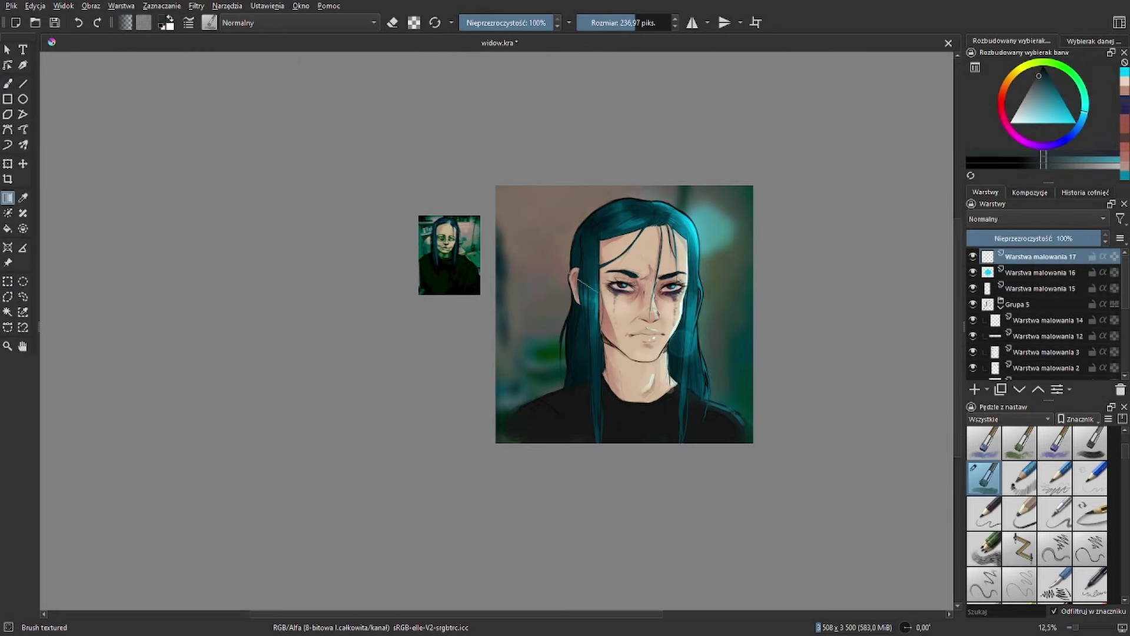
{"action": "key", "text": "alt+shift+o"}
{"action": "key", "text": "alt+shift+c"}
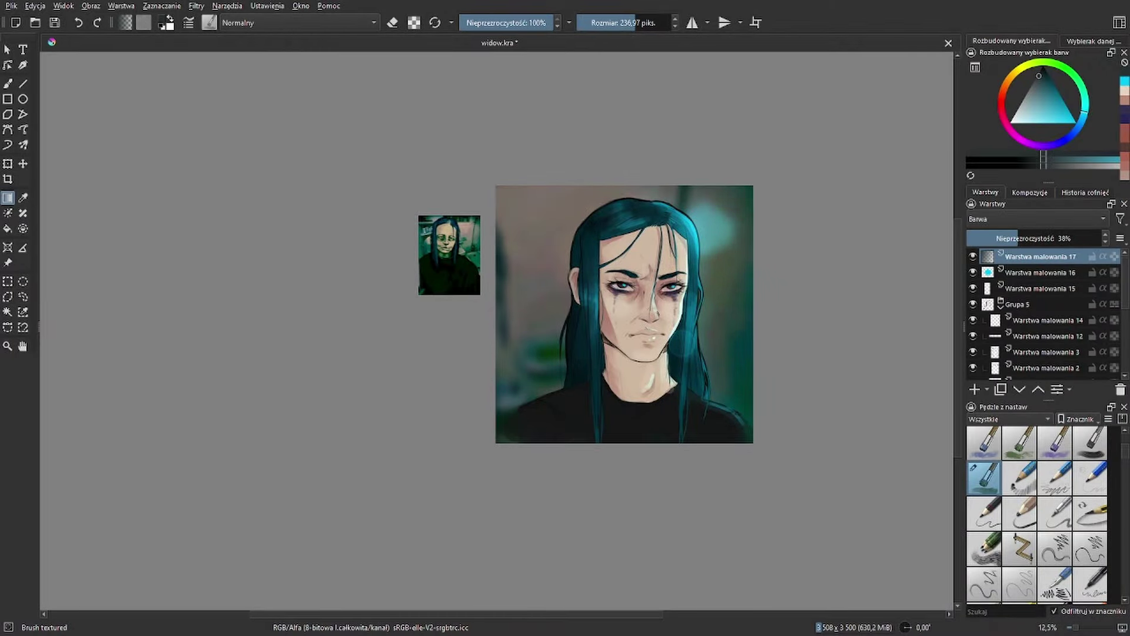
{"action": "key", "text": "plus"}
{"action": "key", "text": "b"}
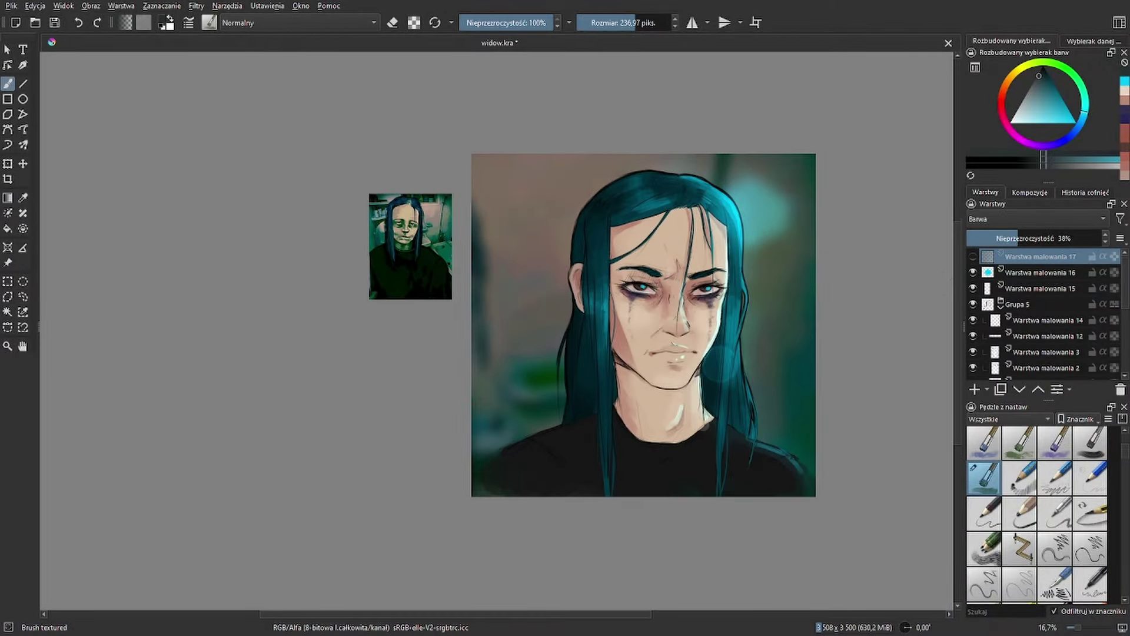
Shade the black shirt with dark and teal strokes on Warstwa malowania 9, using Block basic at about 198 px with alpha preserved
{"action": "key", "text": "slash"}
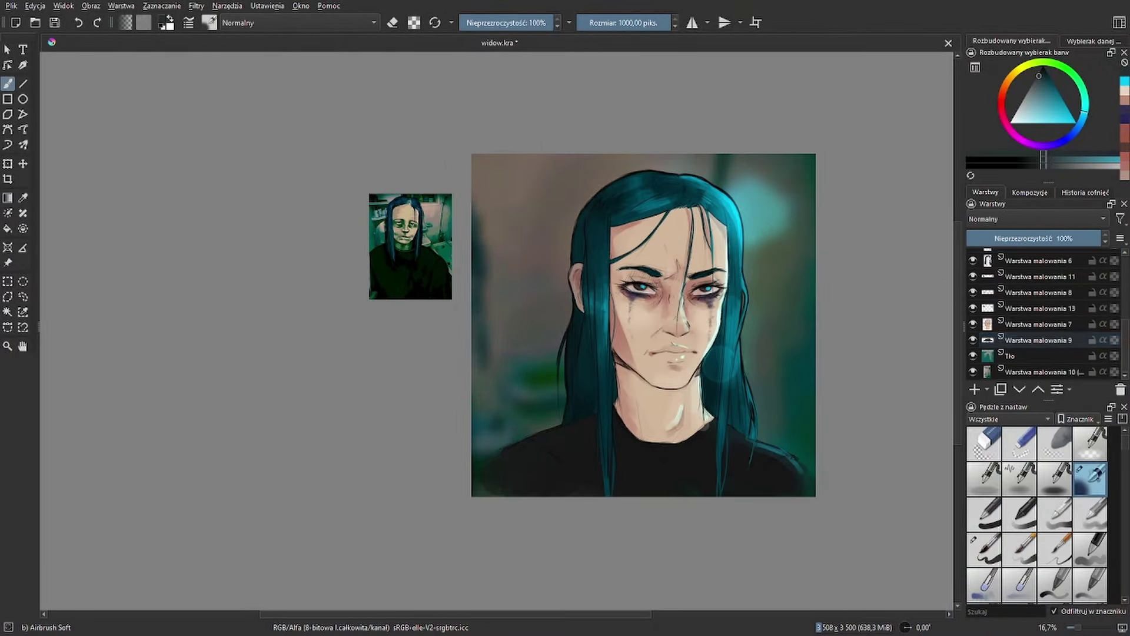
{"action": "key", "text": "ctrl+shift+a"}
{"action": "key", "text": "slash"}
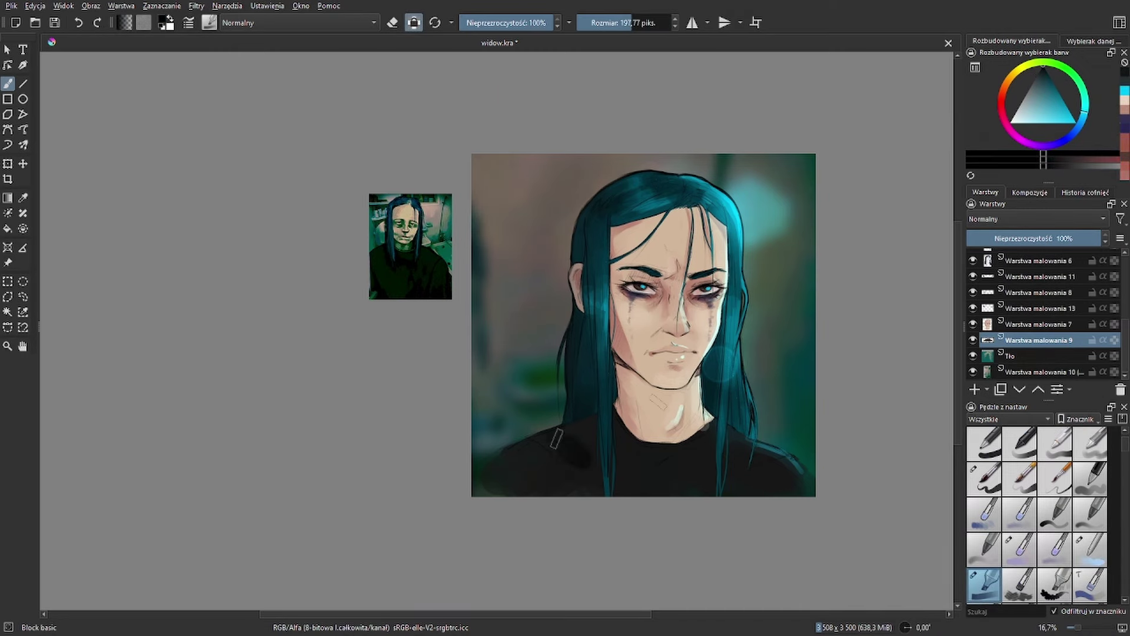
{"action": "left_click_drag", "start_coordinate": [556, 439], "coordinate": [494, 473]}
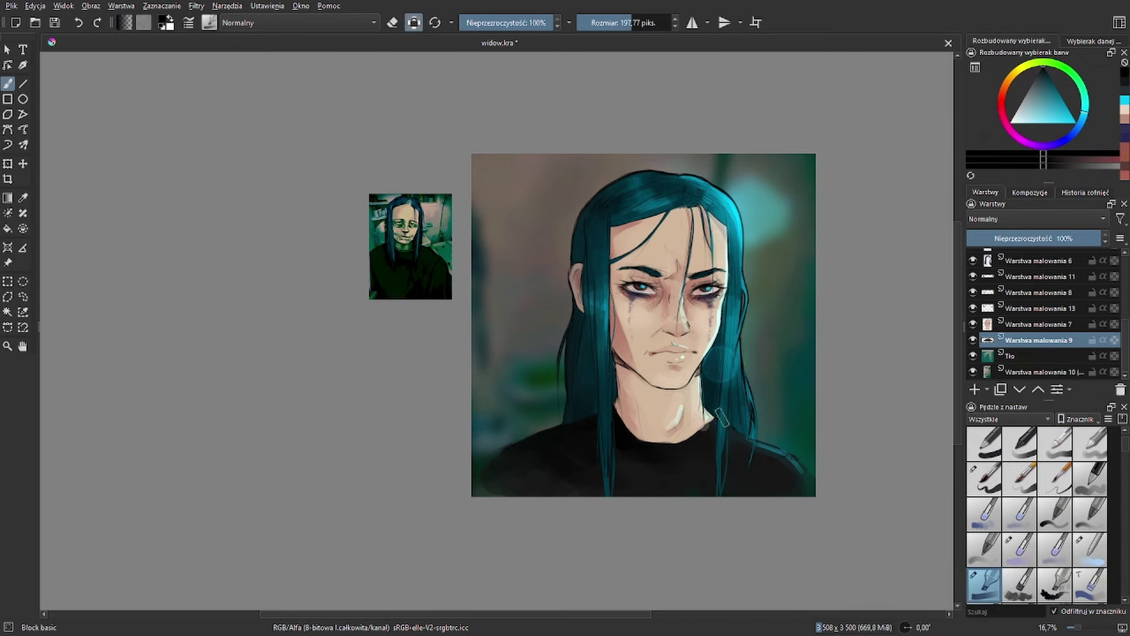
{"action": "left_click", "coordinate": [721, 416], "text": "ctrl"}
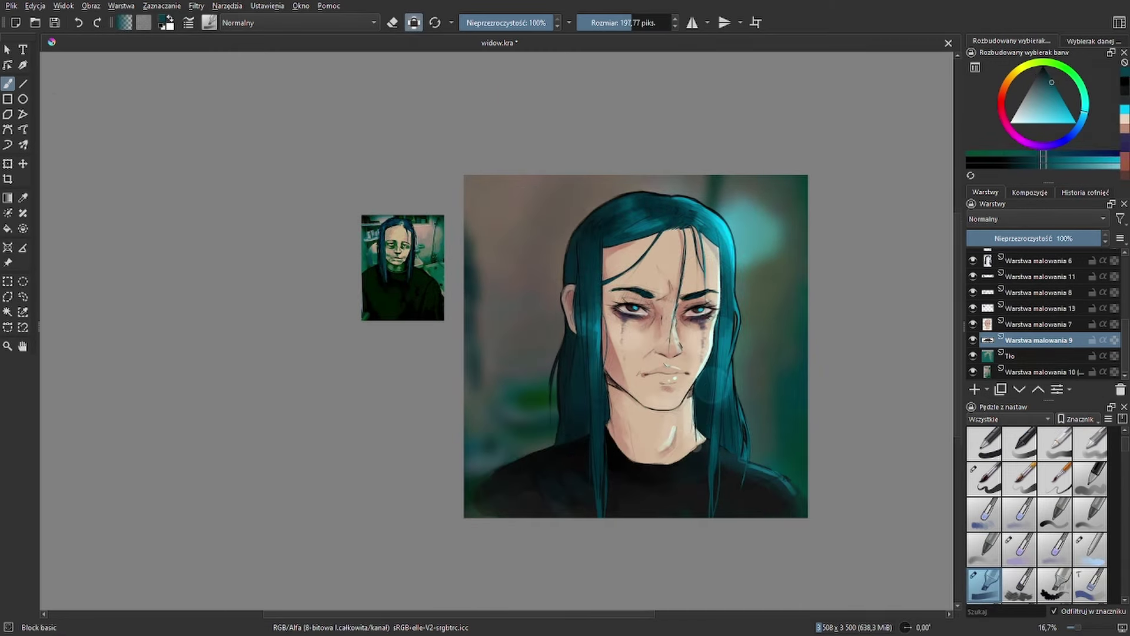